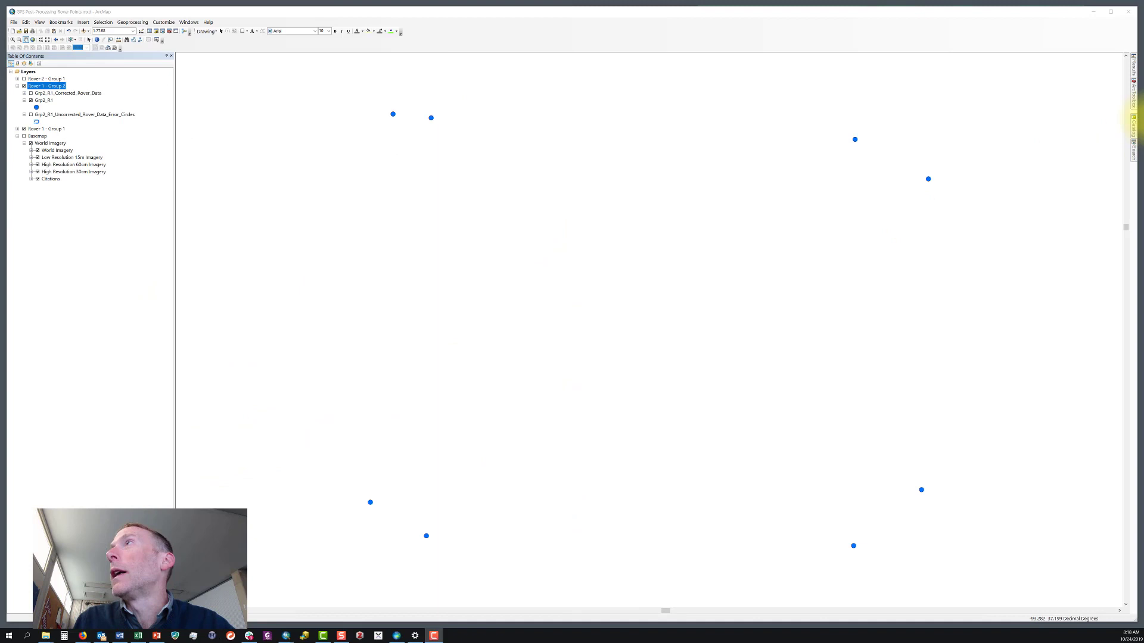
- Open the Buffer tool with Grp2_R1.shp as the input features
mouse_move(1134, 95)
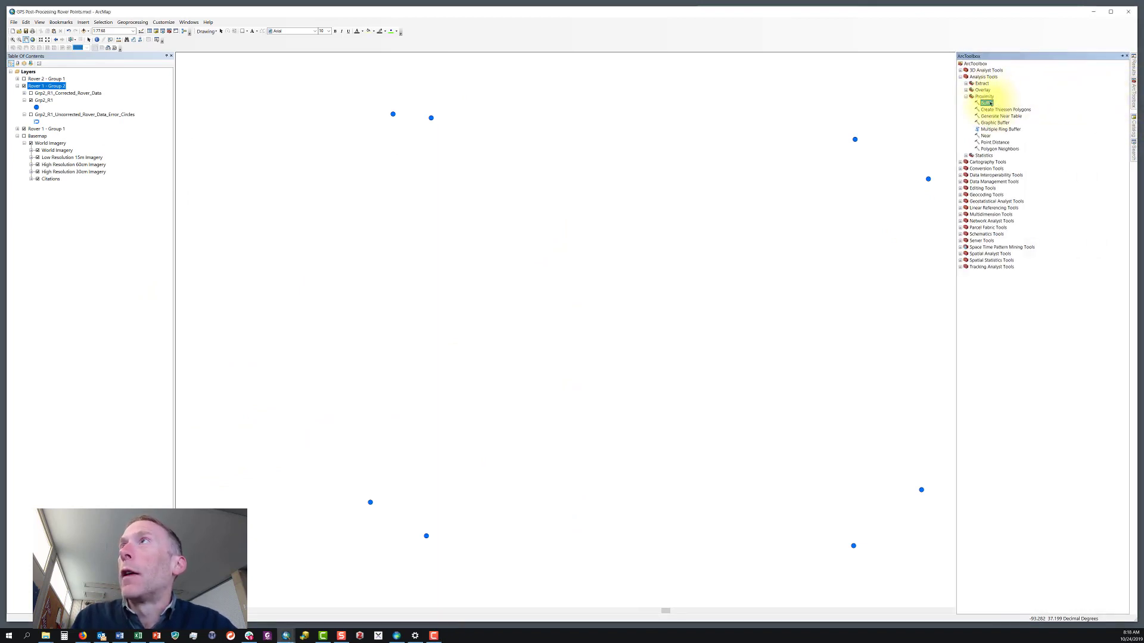
double_click(987, 102)
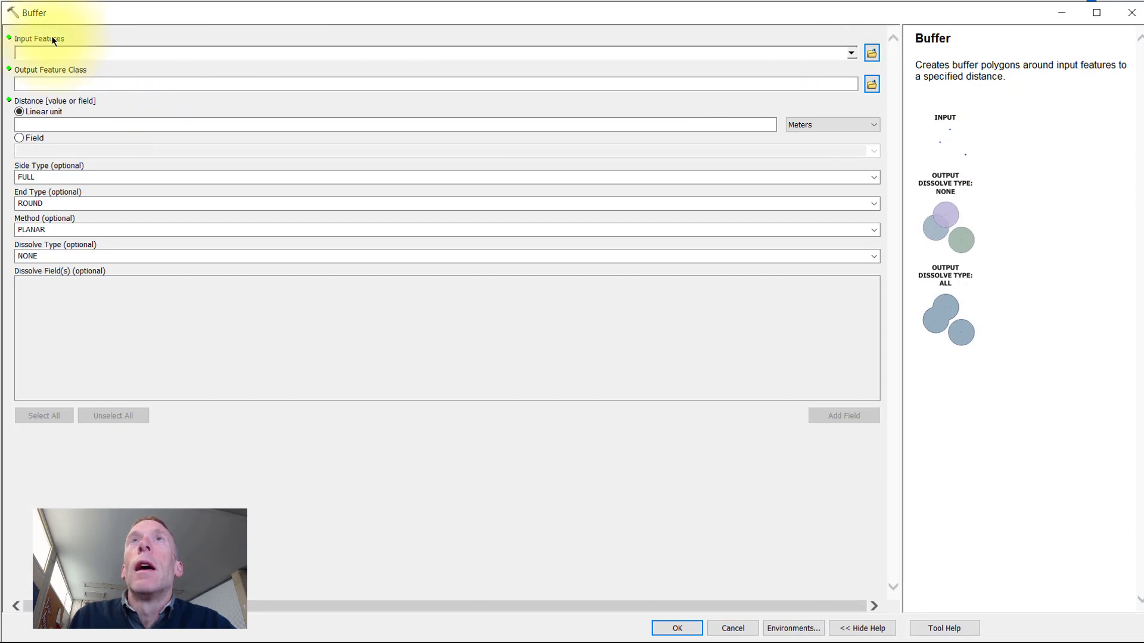
click(852, 56)
click(852, 56)
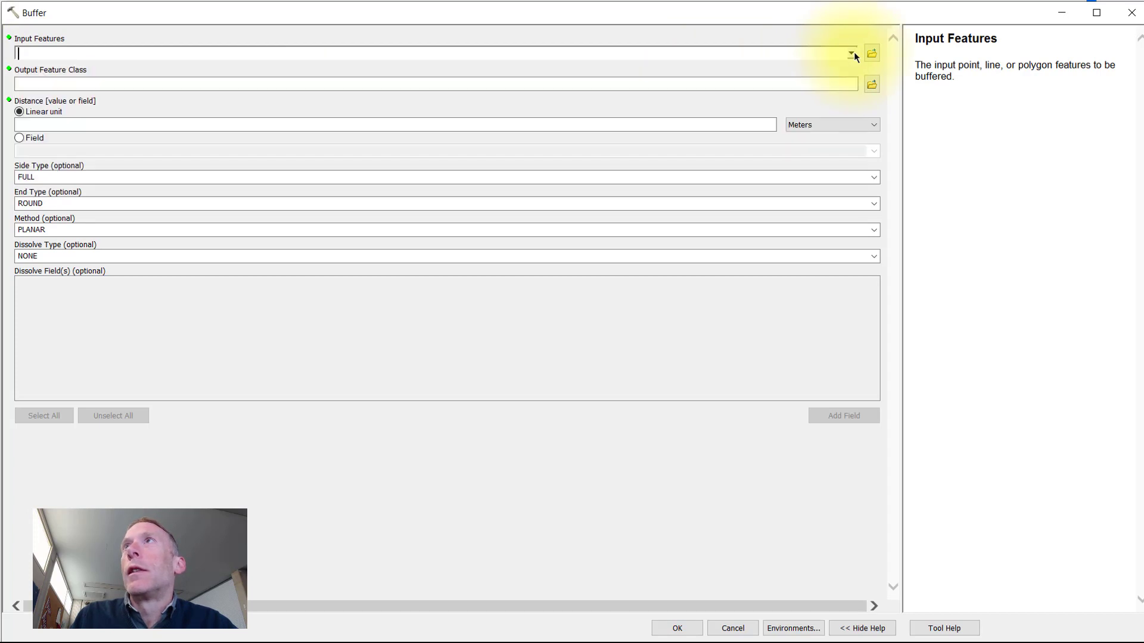
click(872, 53)
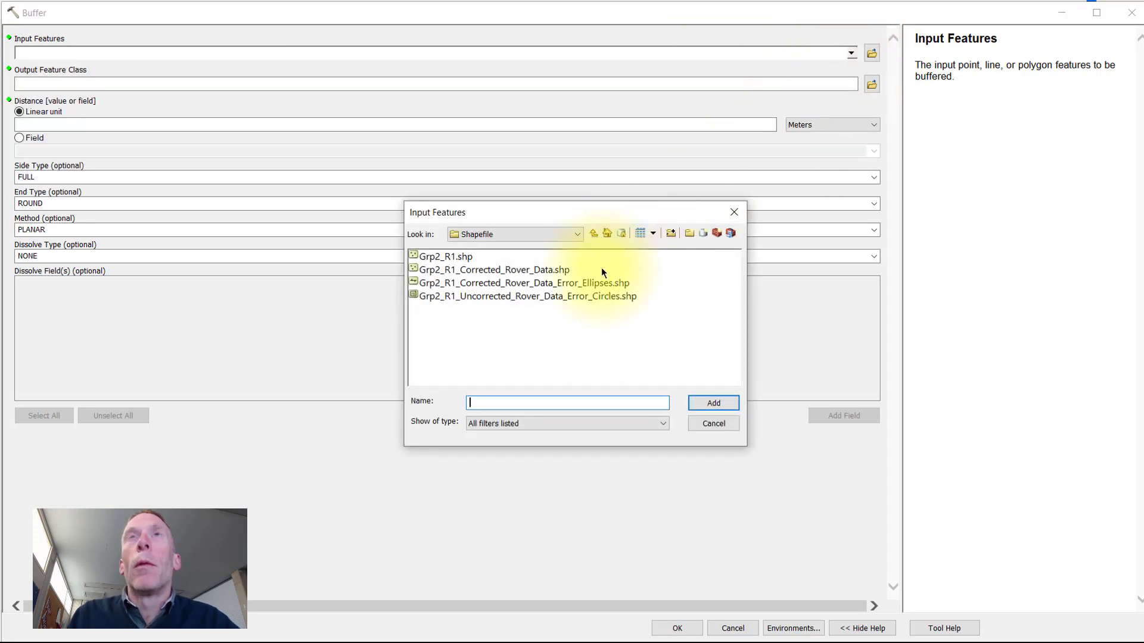
click(456, 257)
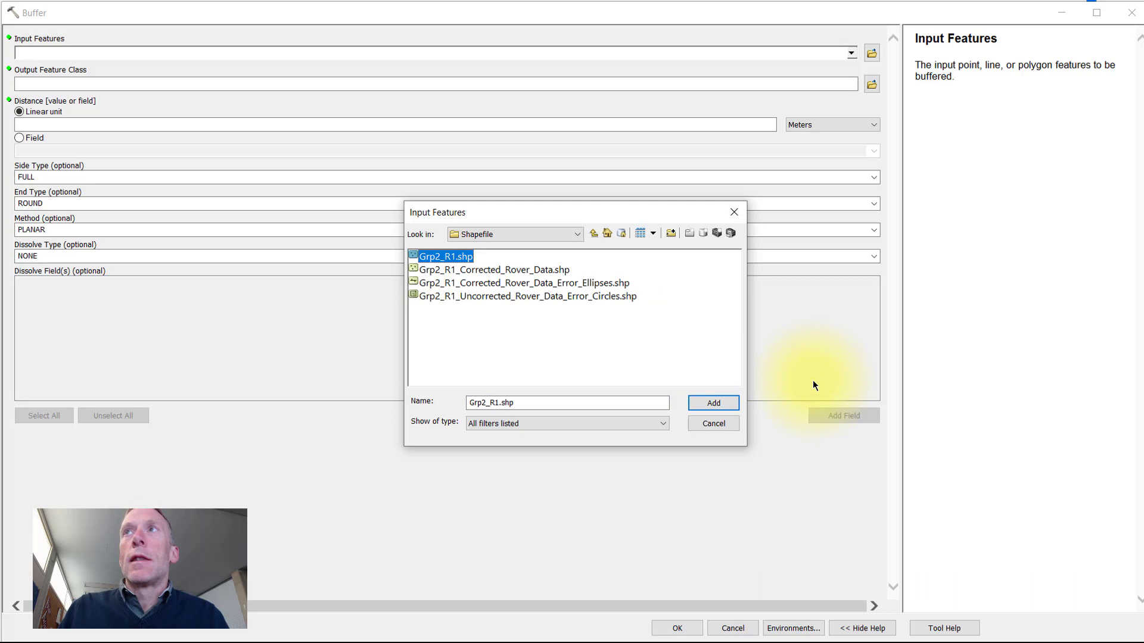
click(713, 401)
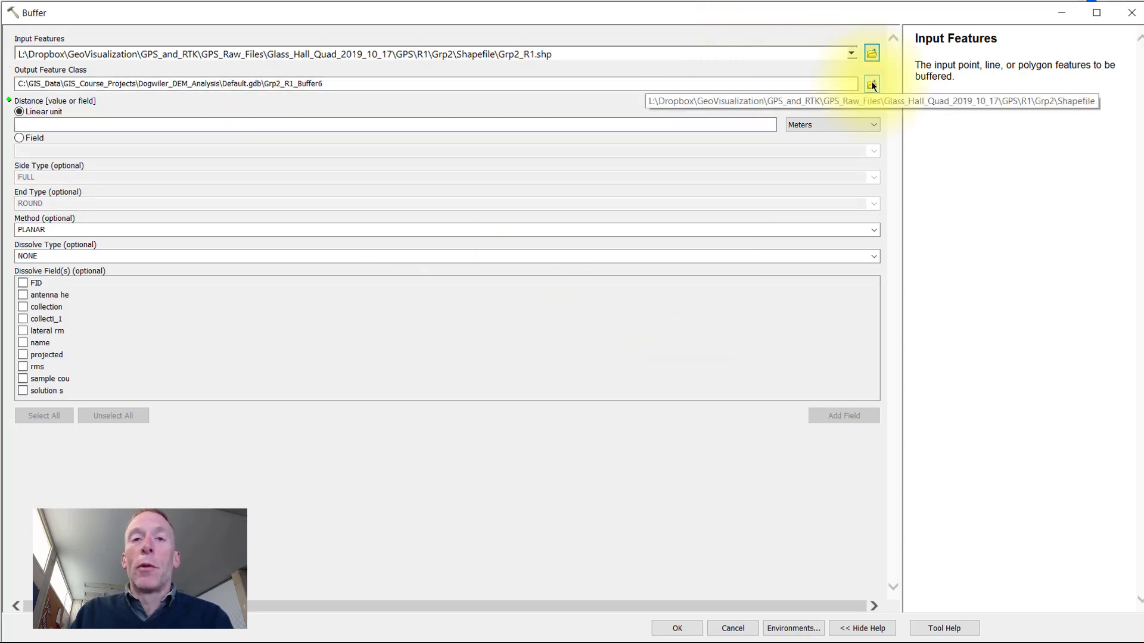
- Set the buffer output to Grp2_R1_Uncorrected_Rover_Data_Error_Circles2.shp
click(872, 85)
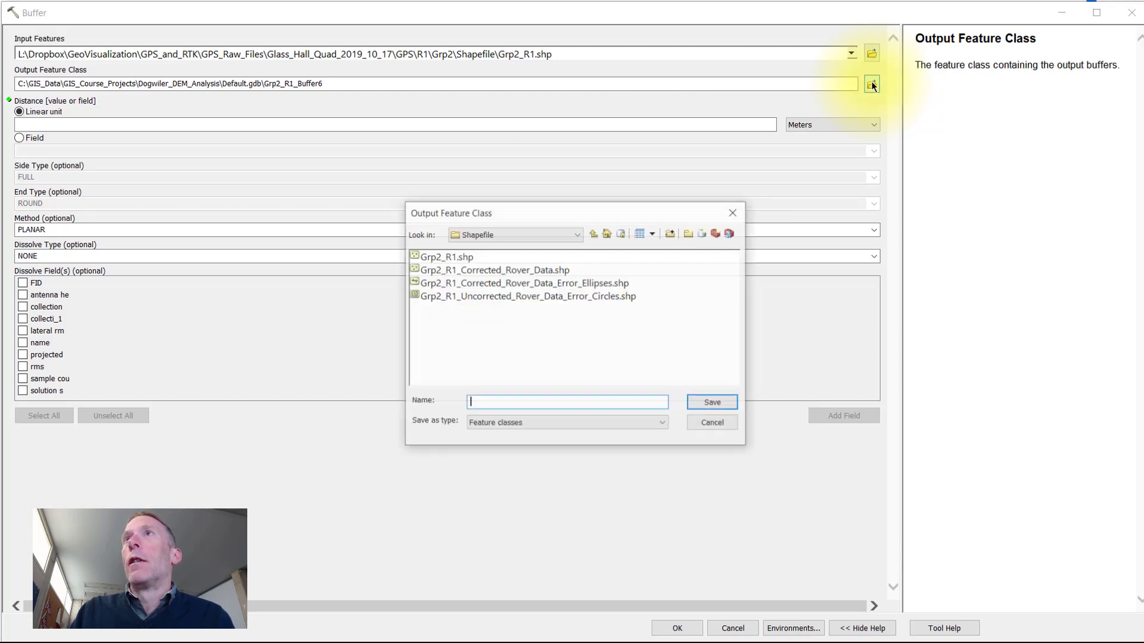
click(511, 296)
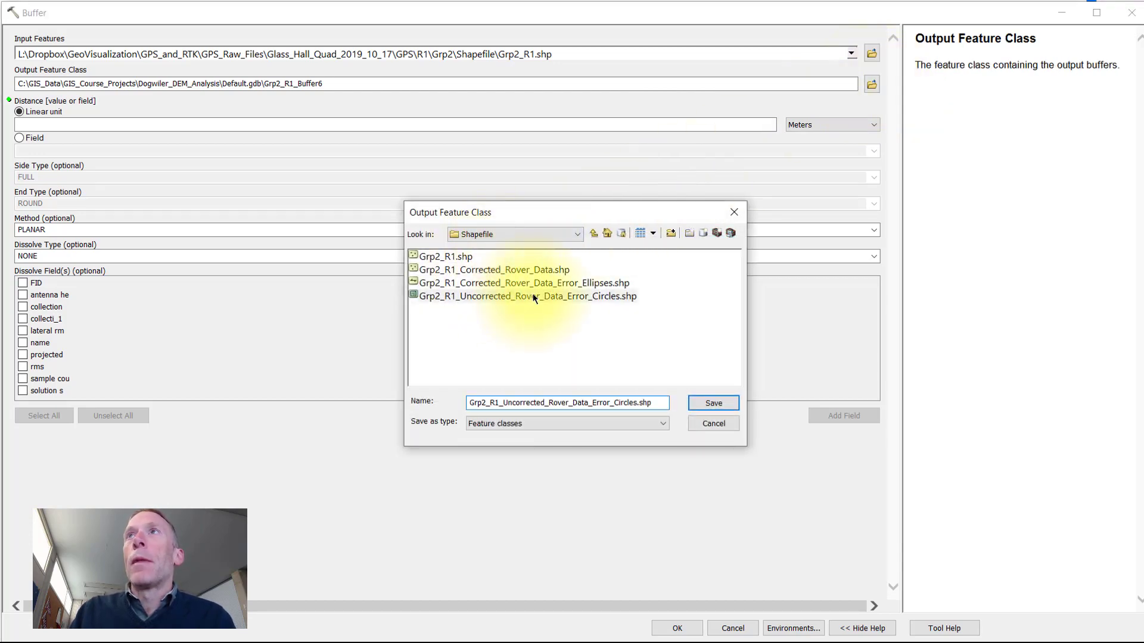
click(637, 403)
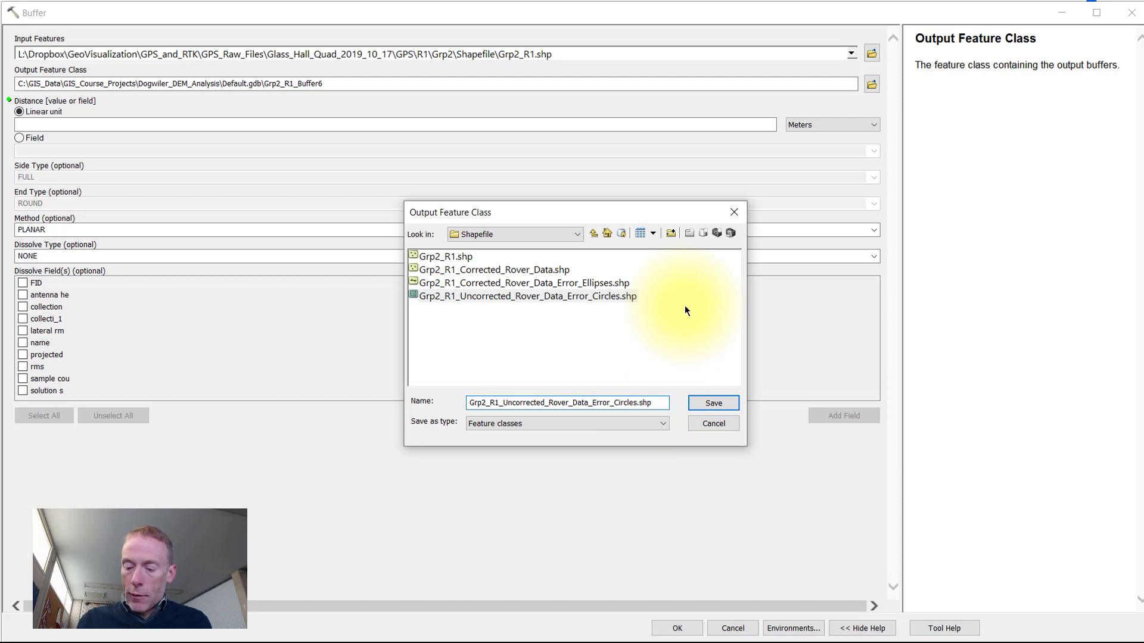
text(2)
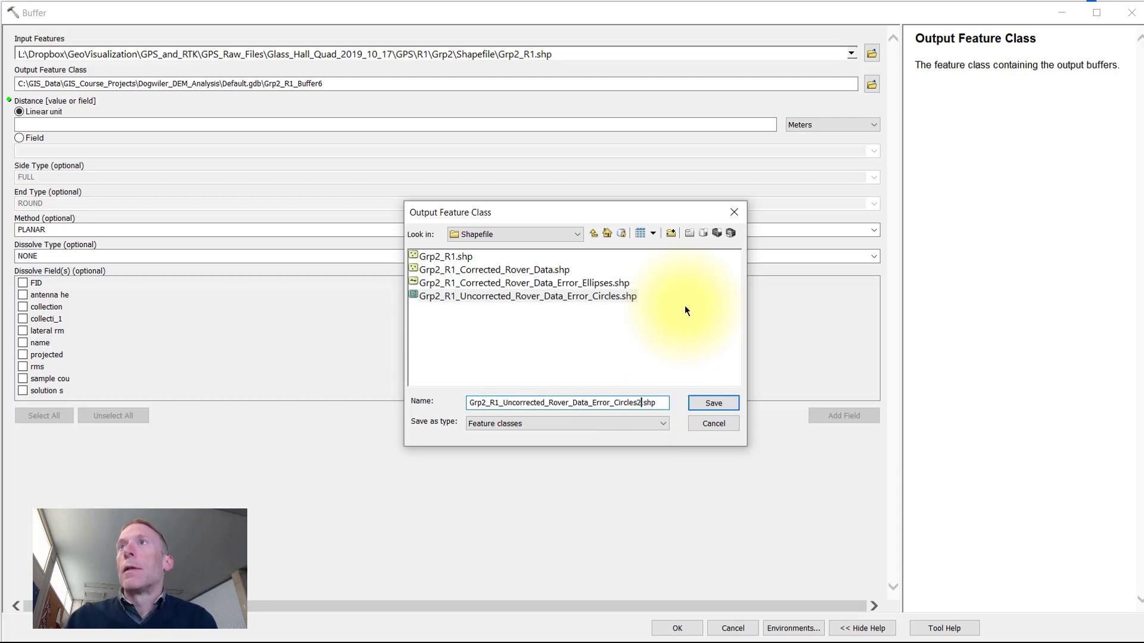
click(715, 405)
- Use a buffer distance of 2 Meters and run the tool
click(82, 123)
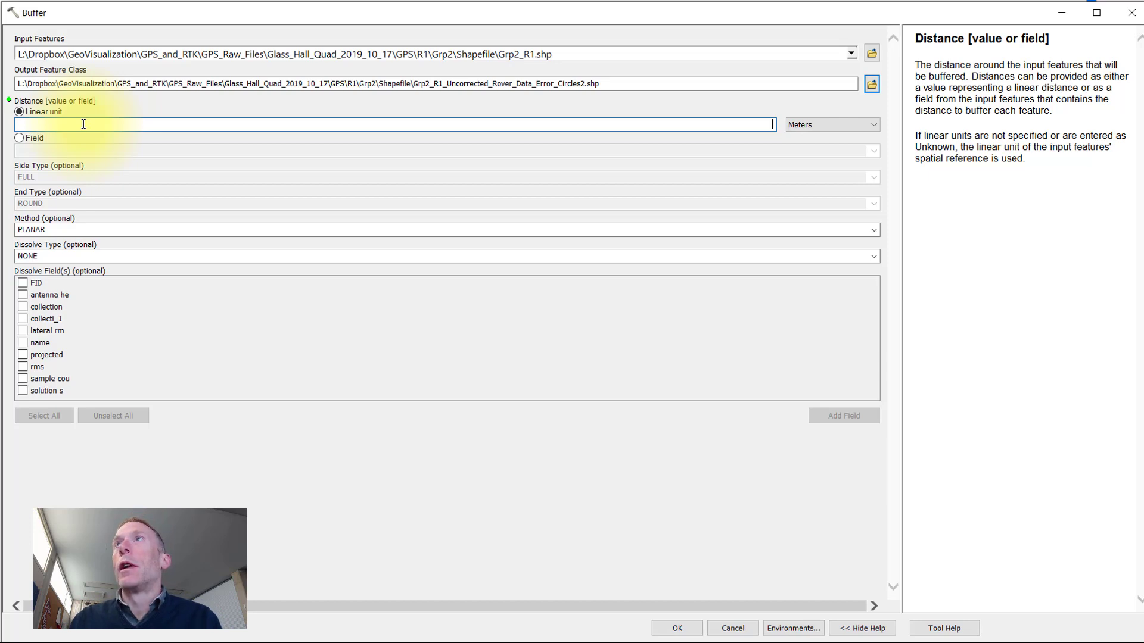
click(817, 125)
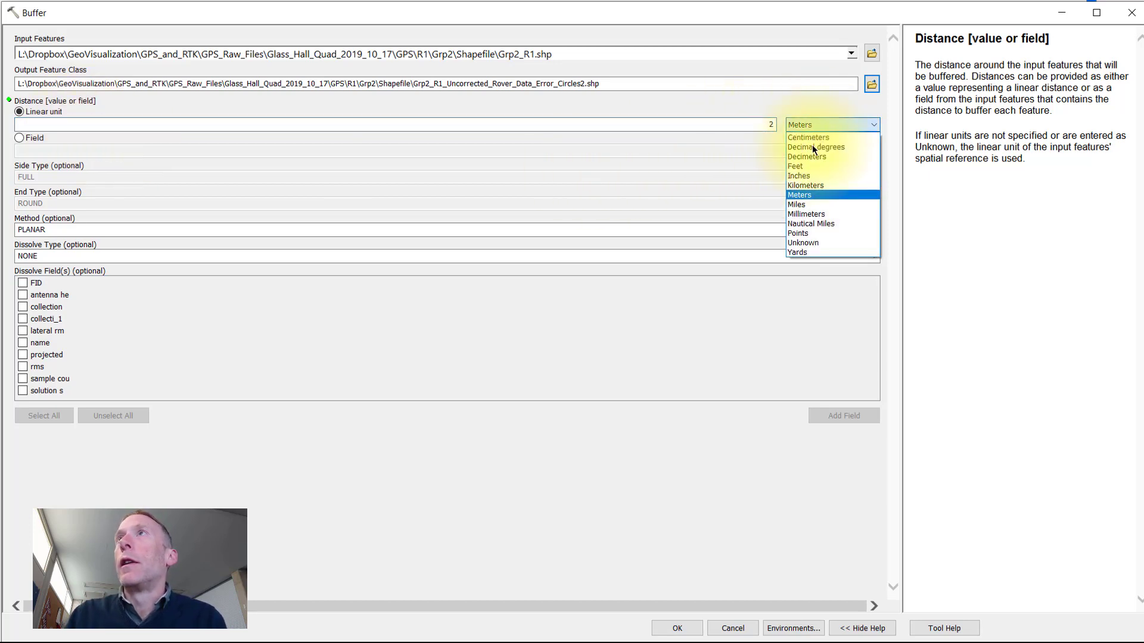
click(803, 196)
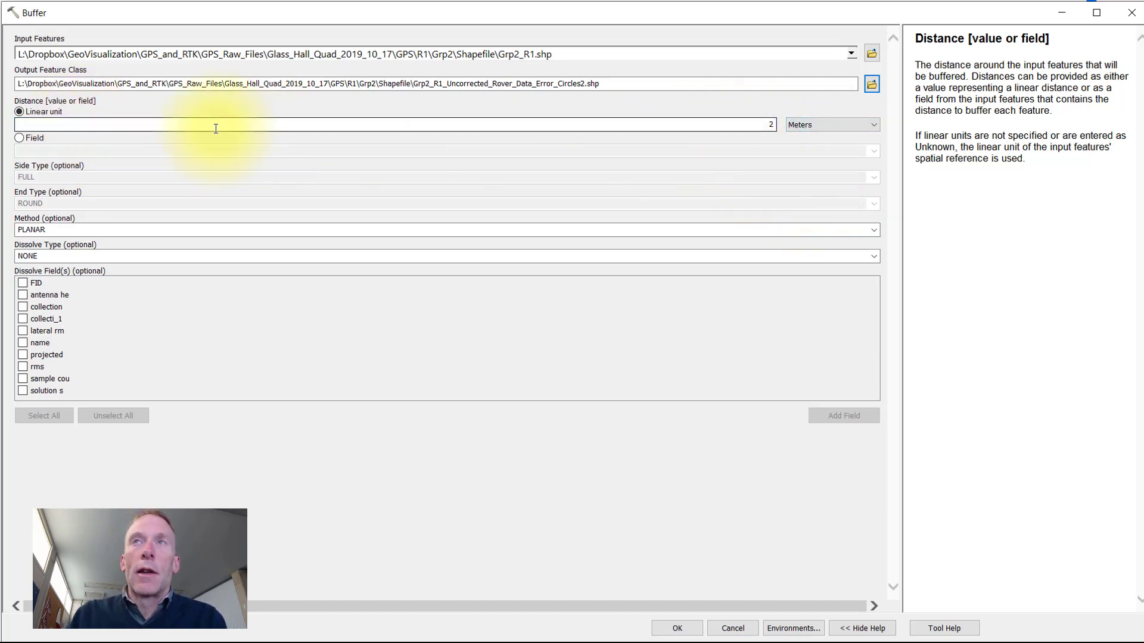
click(675, 627)
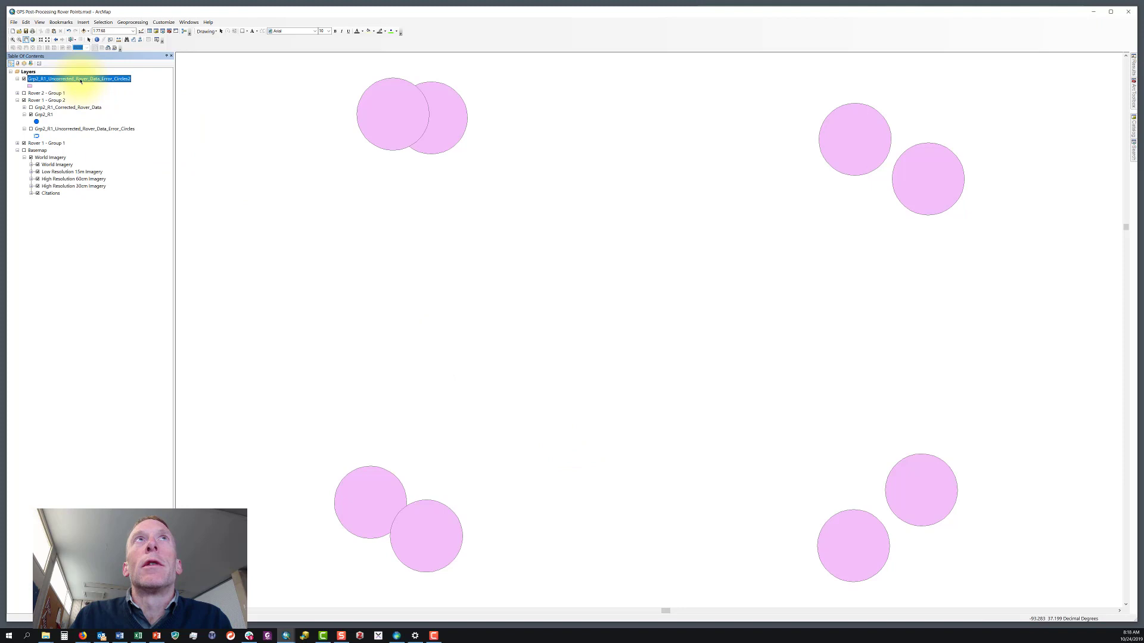
- Move the 2 m buffer layer below Grp2_R1, hide it, and show the dashed Error_Circles layer
drag(81, 81, 76, 123)
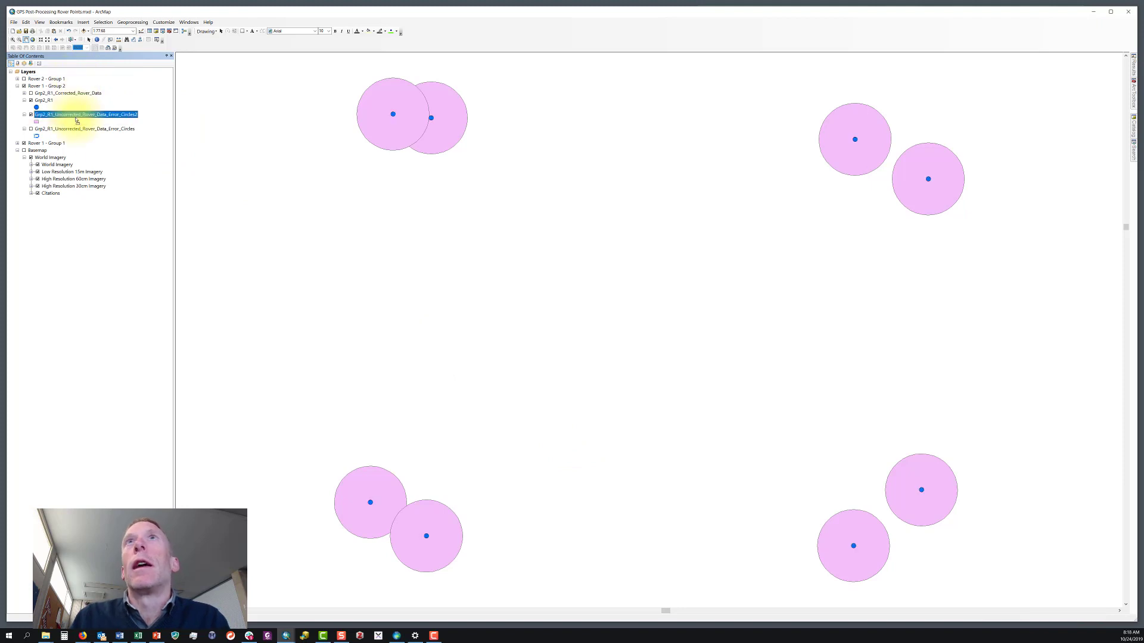
click(31, 115)
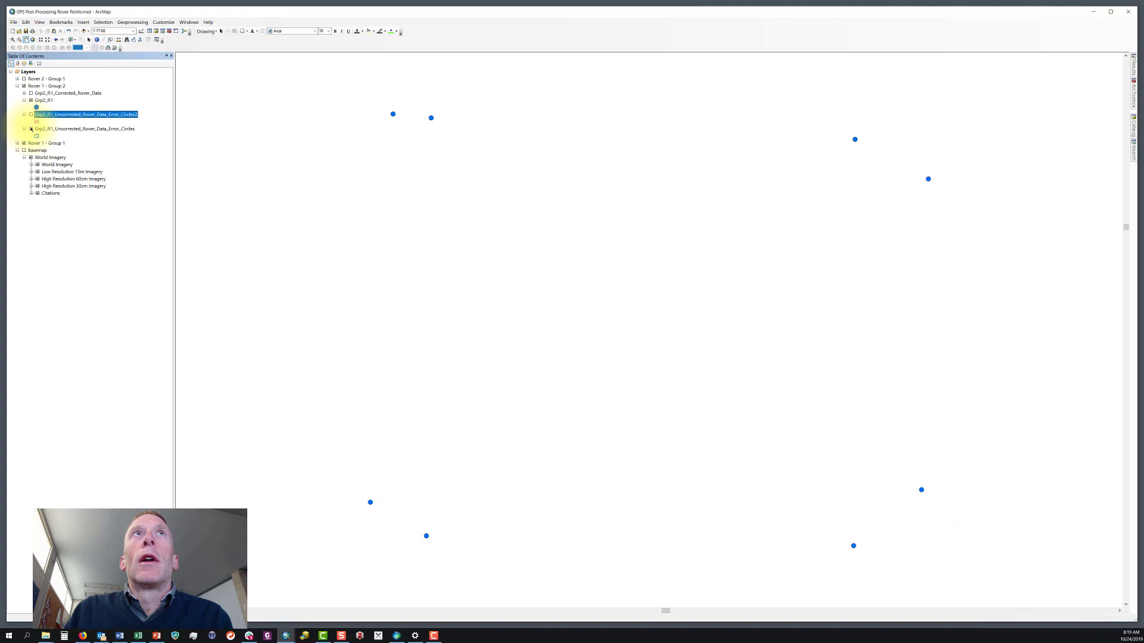
click(31, 129)
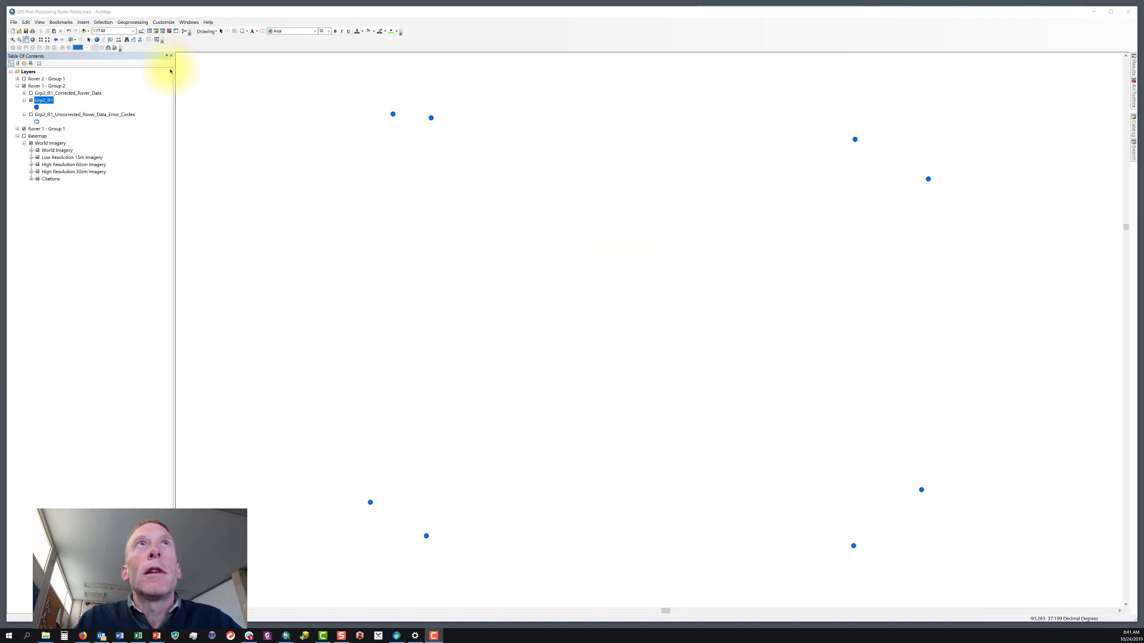
right_click(45, 102)
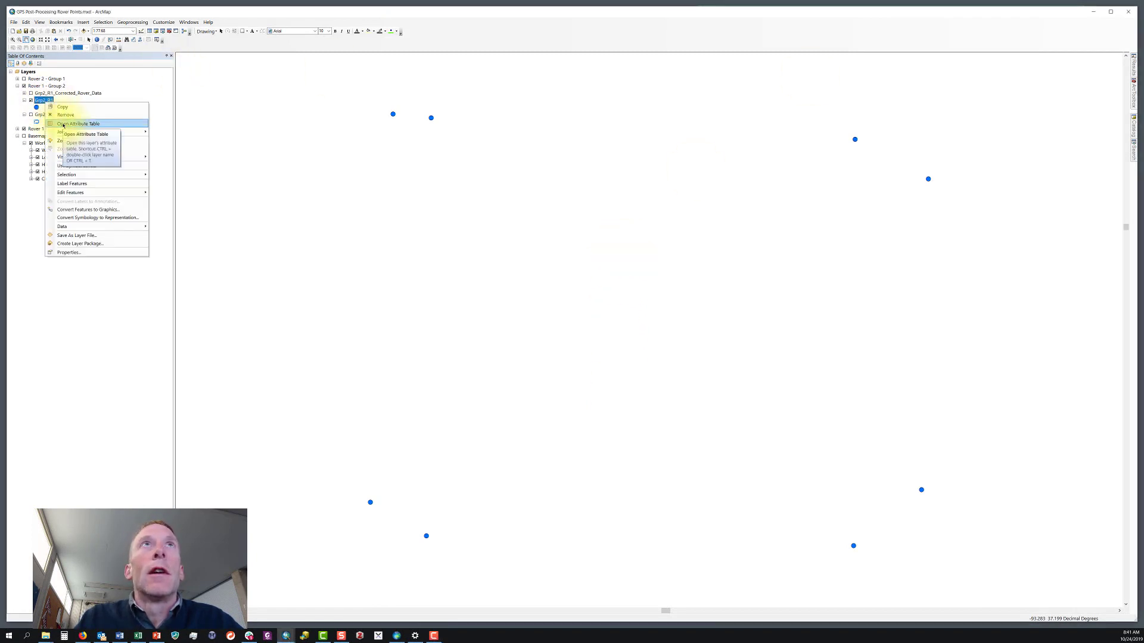
click(63, 124)
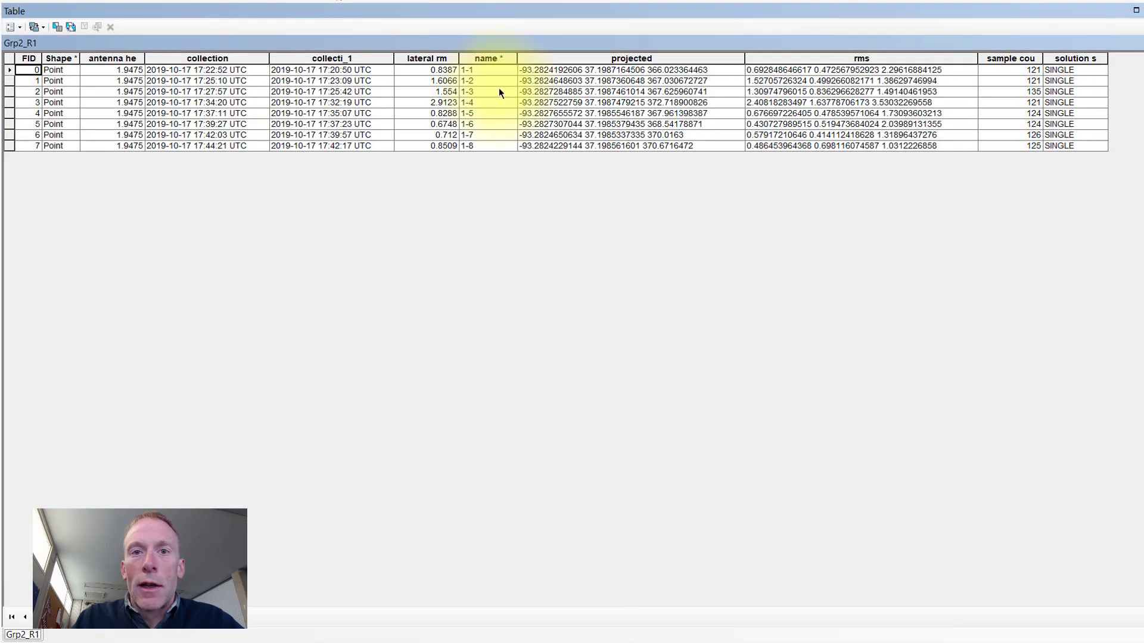
click(442, 59)
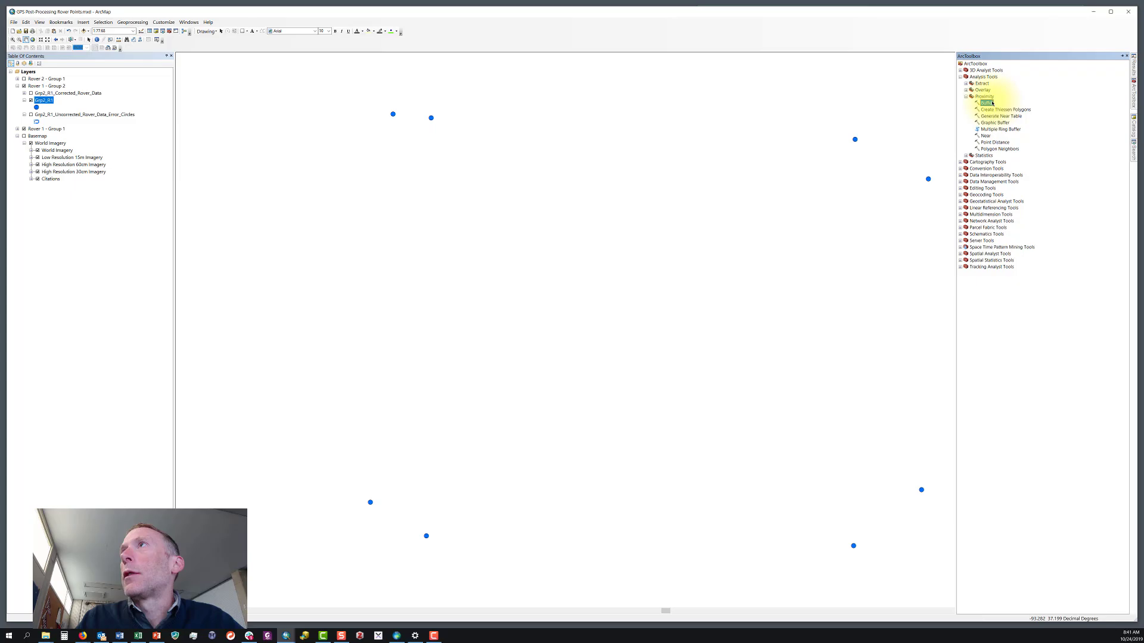
- Buffer Grp2_R1.shp, overwriting the existing ..._by_error_Attribute2.shp output
double_click(994, 104)
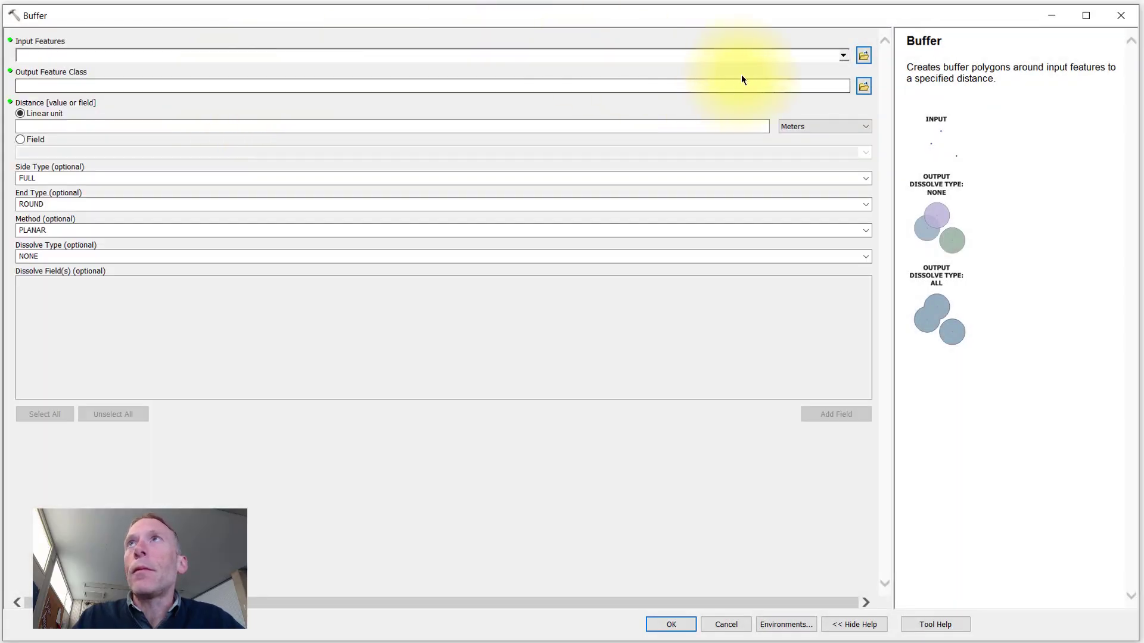
click(865, 54)
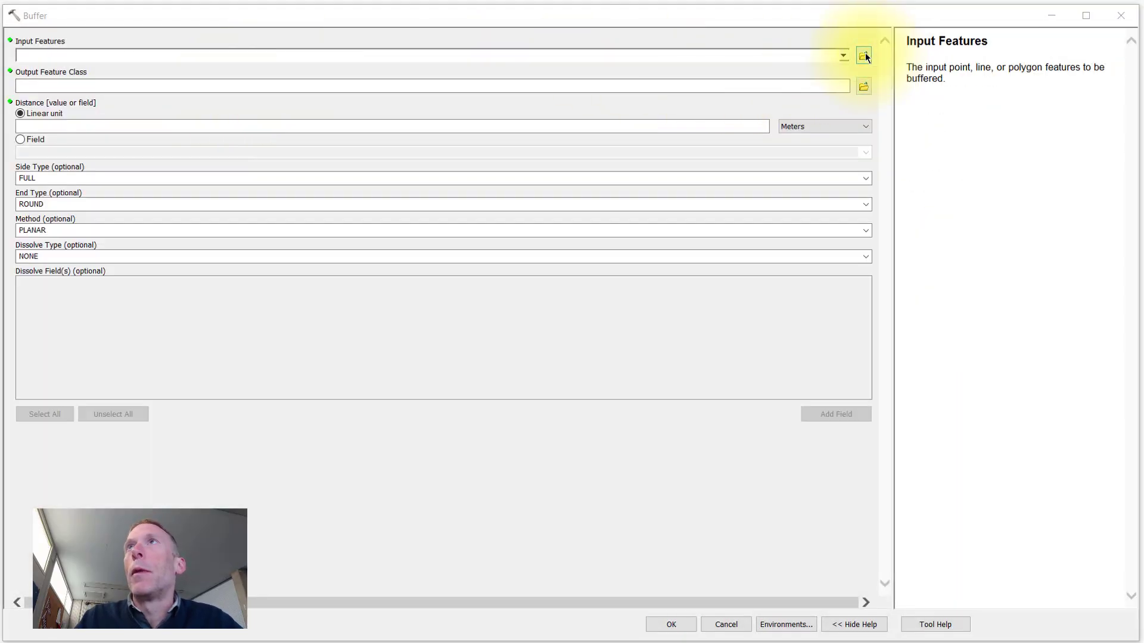
click(451, 258)
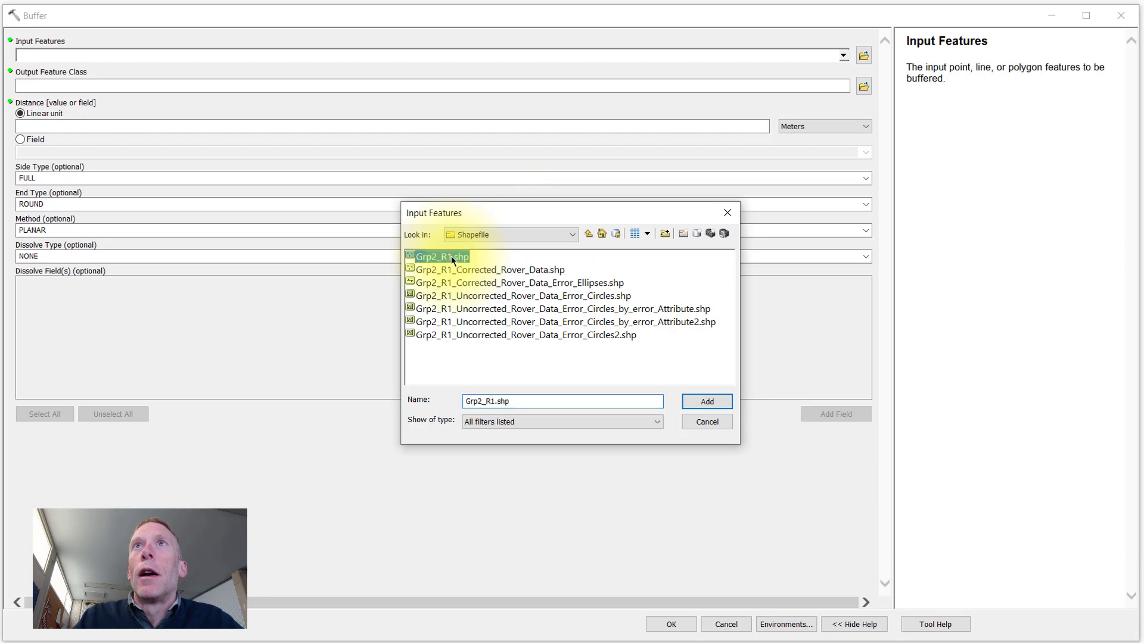
click(707, 402)
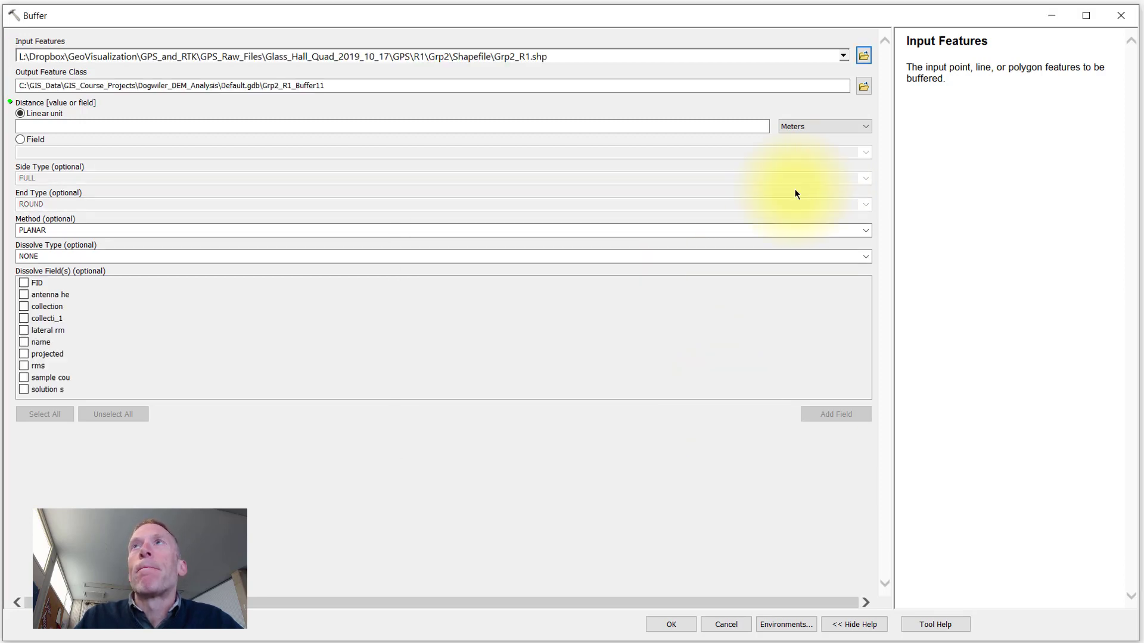
click(865, 86)
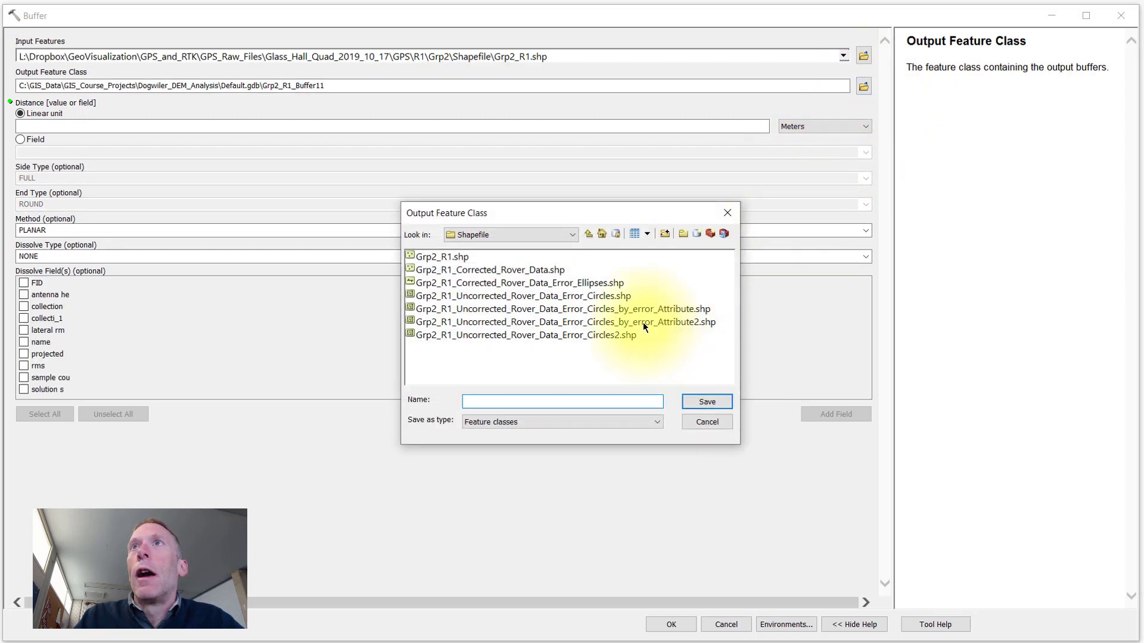
click(642, 323)
click(705, 402)
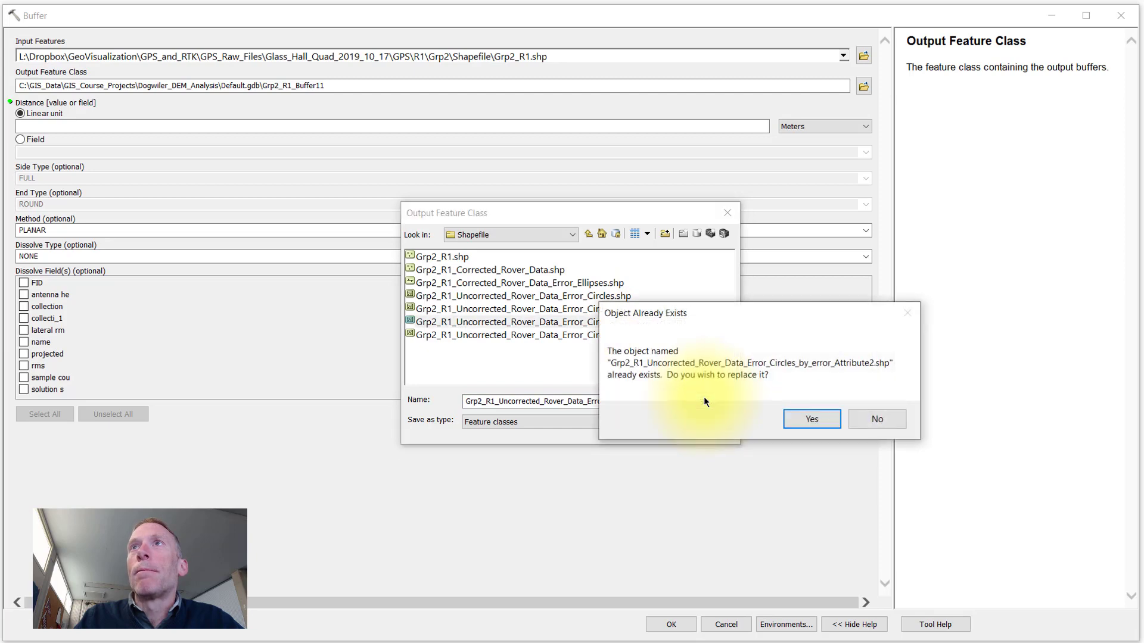
click(791, 413)
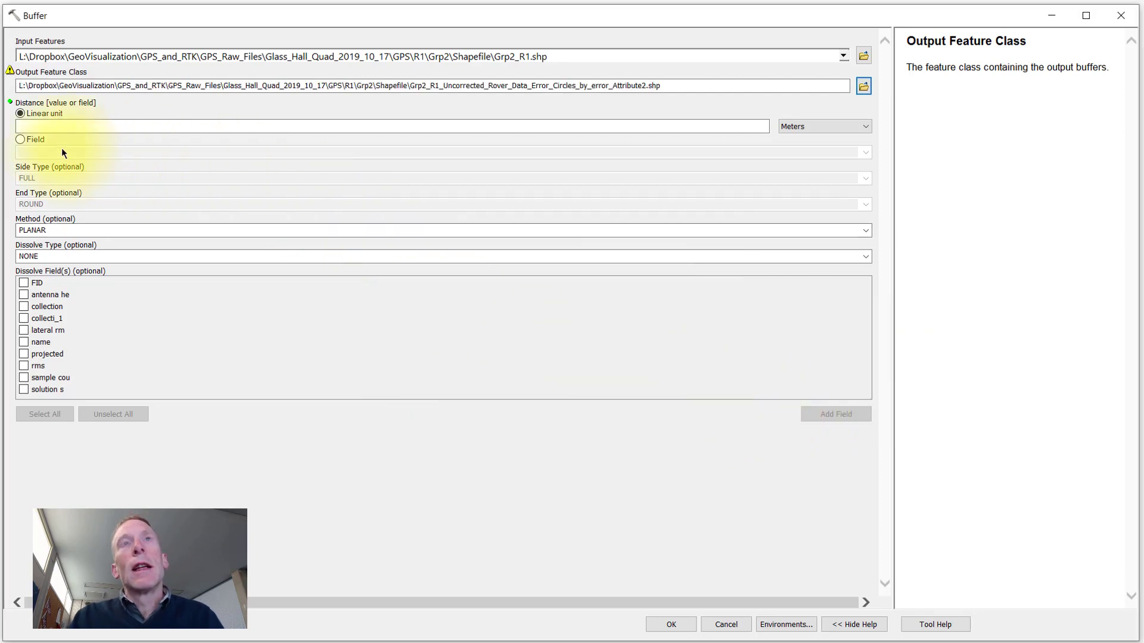
- Take the buffer distance from the lateral rm field, run it, and place the result below Grp2_R1
click(19, 139)
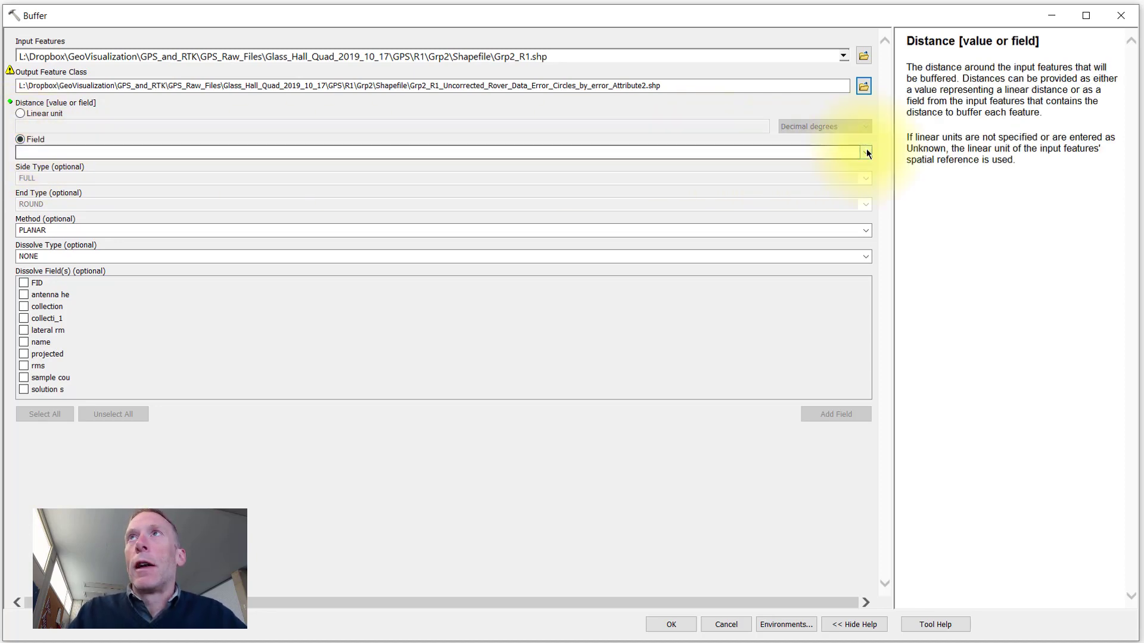
click(866, 151)
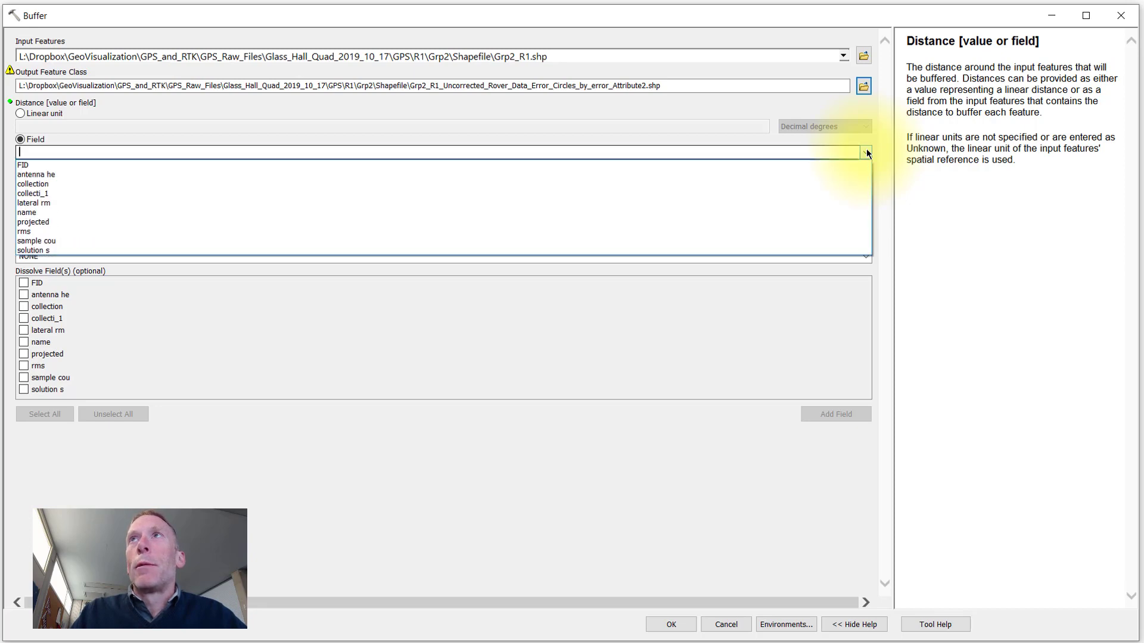
click(55, 203)
click(664, 627)
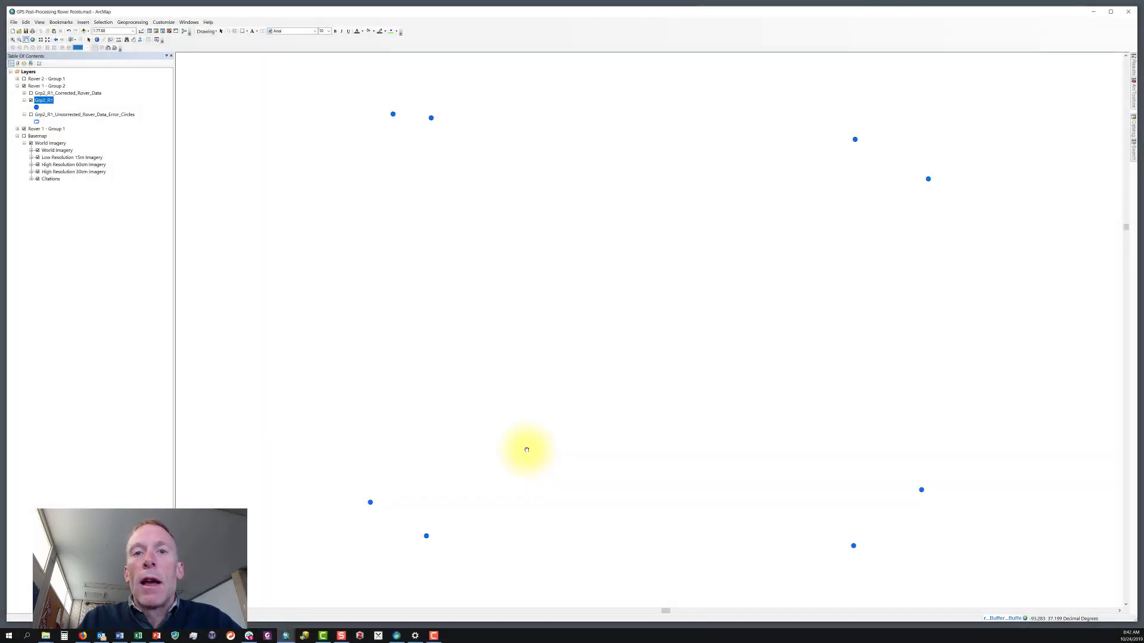
drag(42, 82, 42, 120)
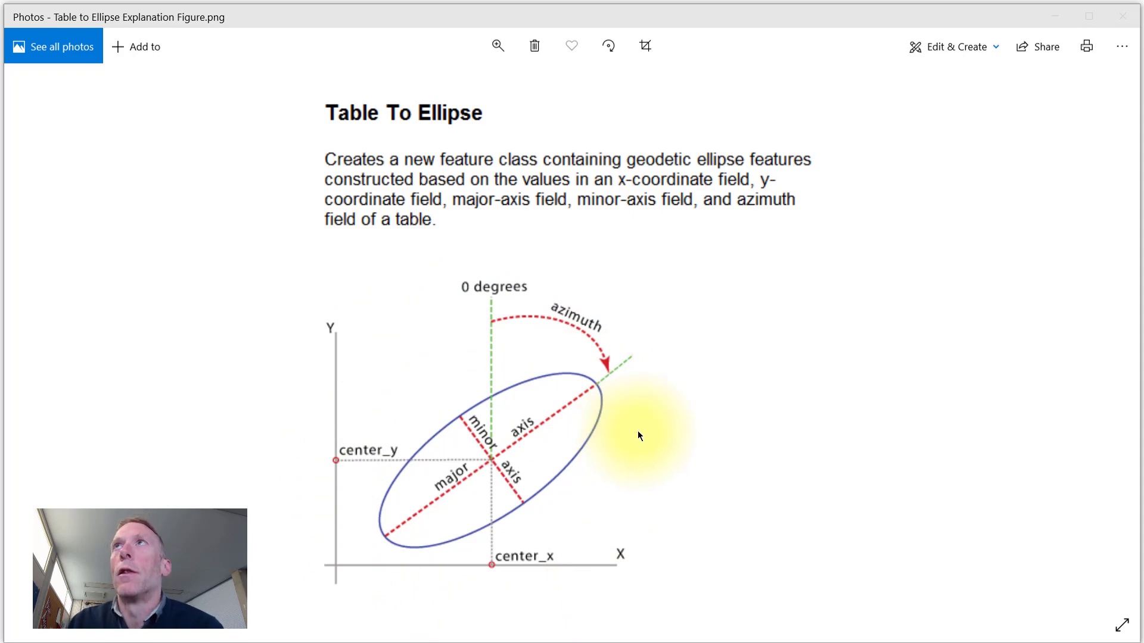
- Close the Table To Ellipse explanation figure in Photos
click(1121, 17)
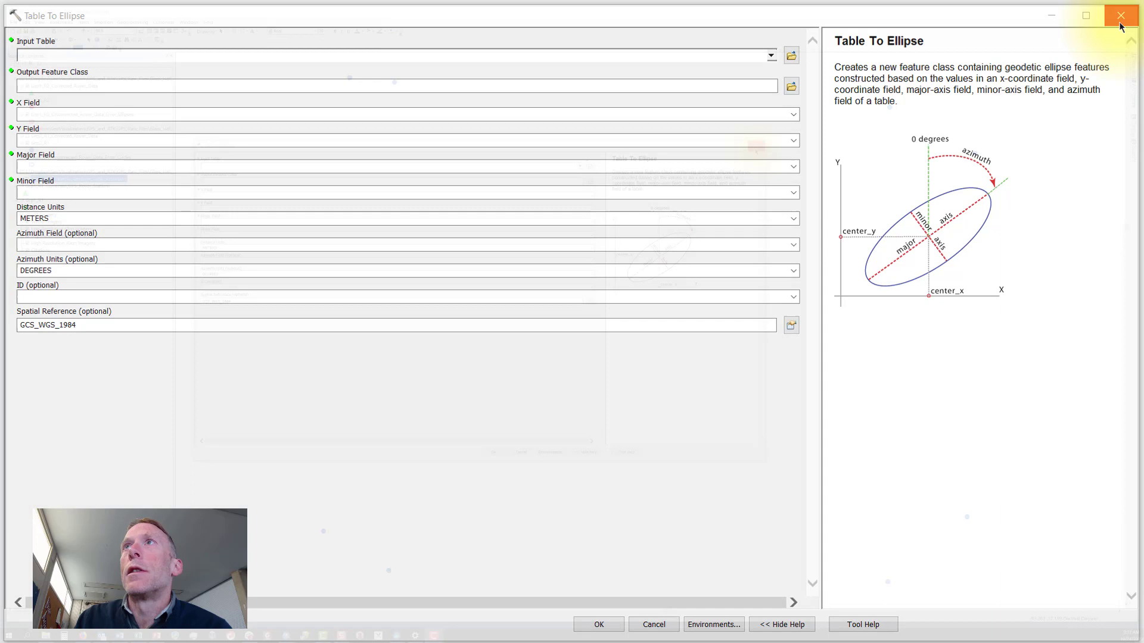
- Close the Table To Ellipse dialog and open the exported CSV's attribute table
click(1121, 15)
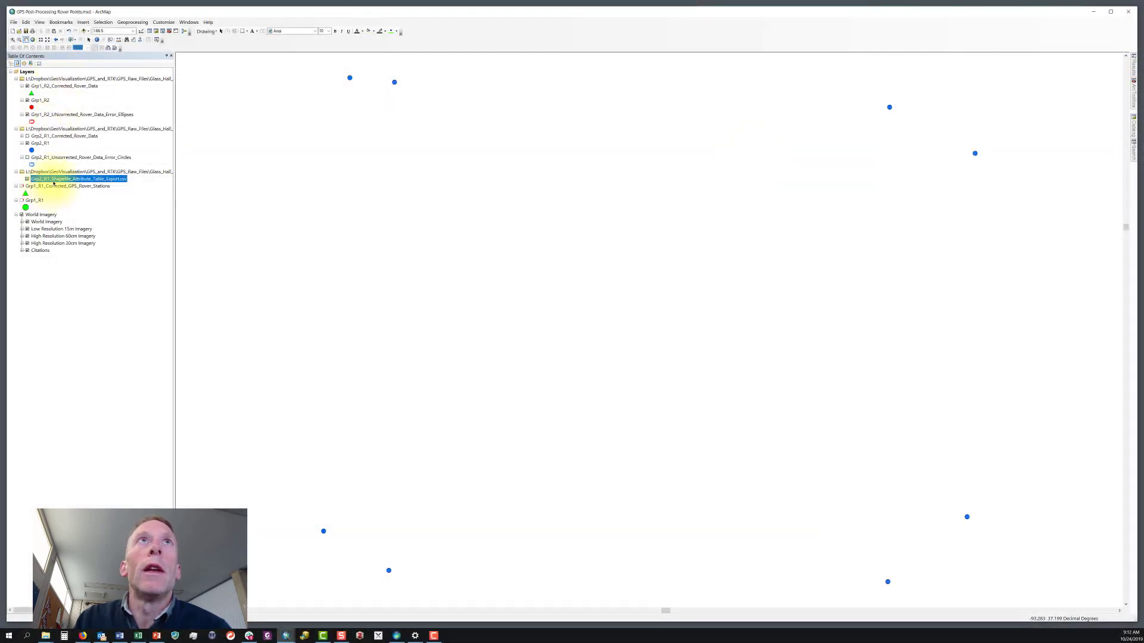
right_click(53, 180)
mouse_move(73, 194)
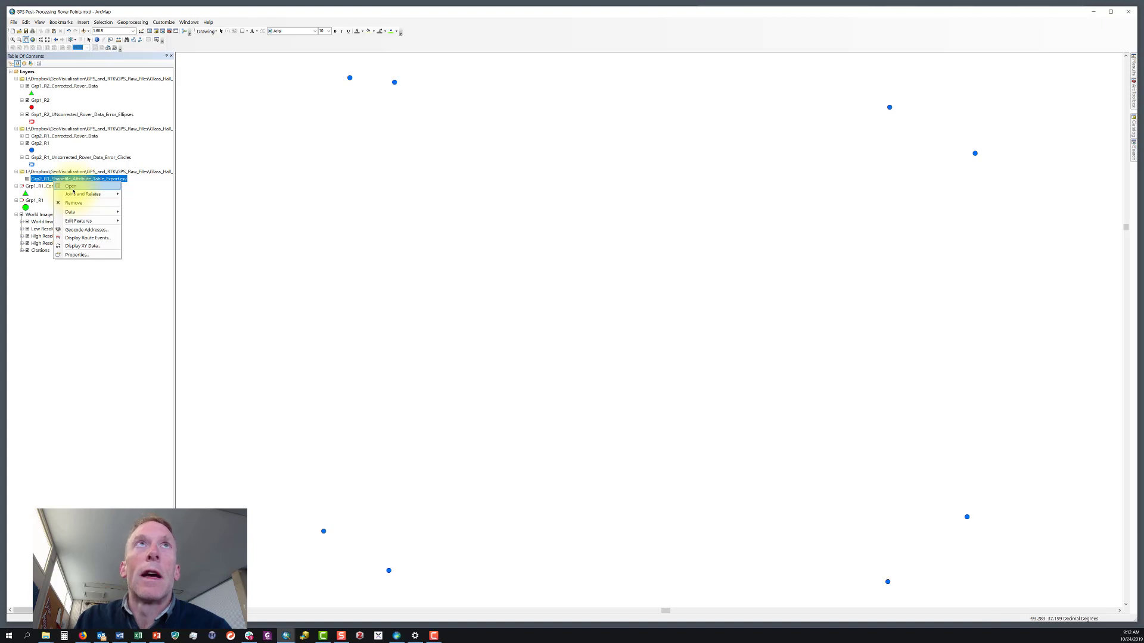
click(71, 187)
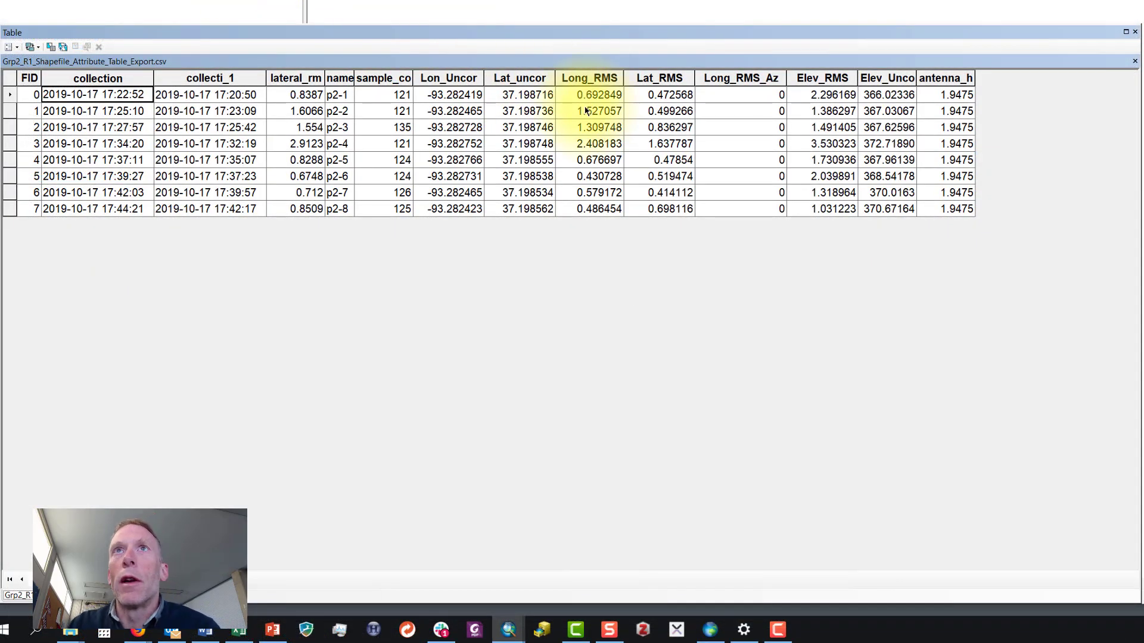
- Inspect the Lon_Uncor, Lat_uncor, Long_RMS, Lat_RMS and Long_RMS_Az columns
click(459, 77)
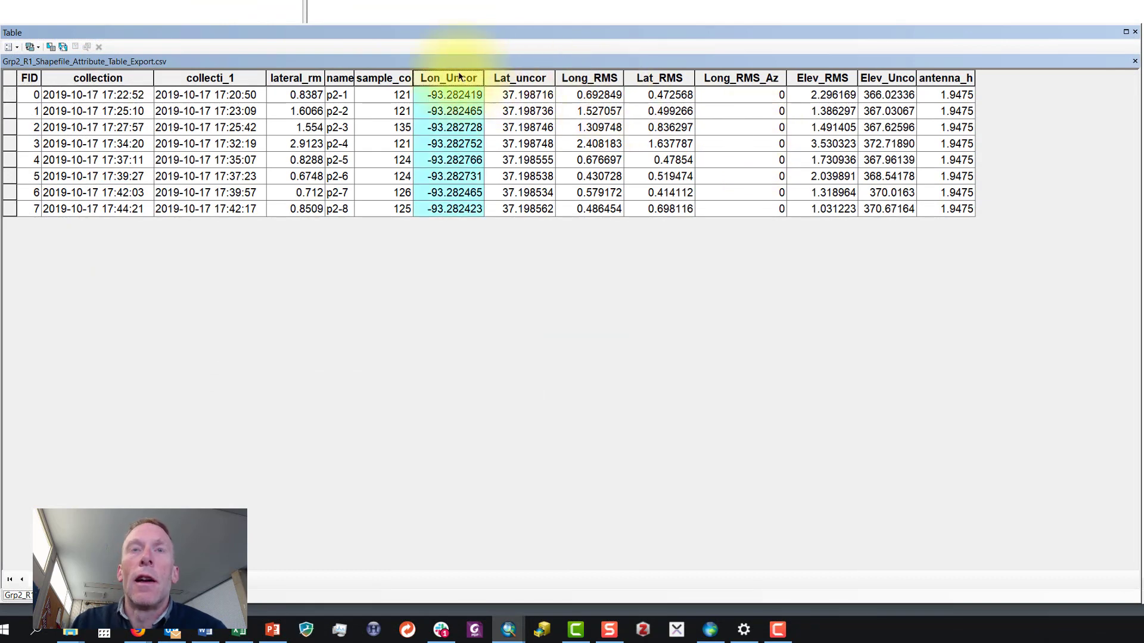
click(516, 79)
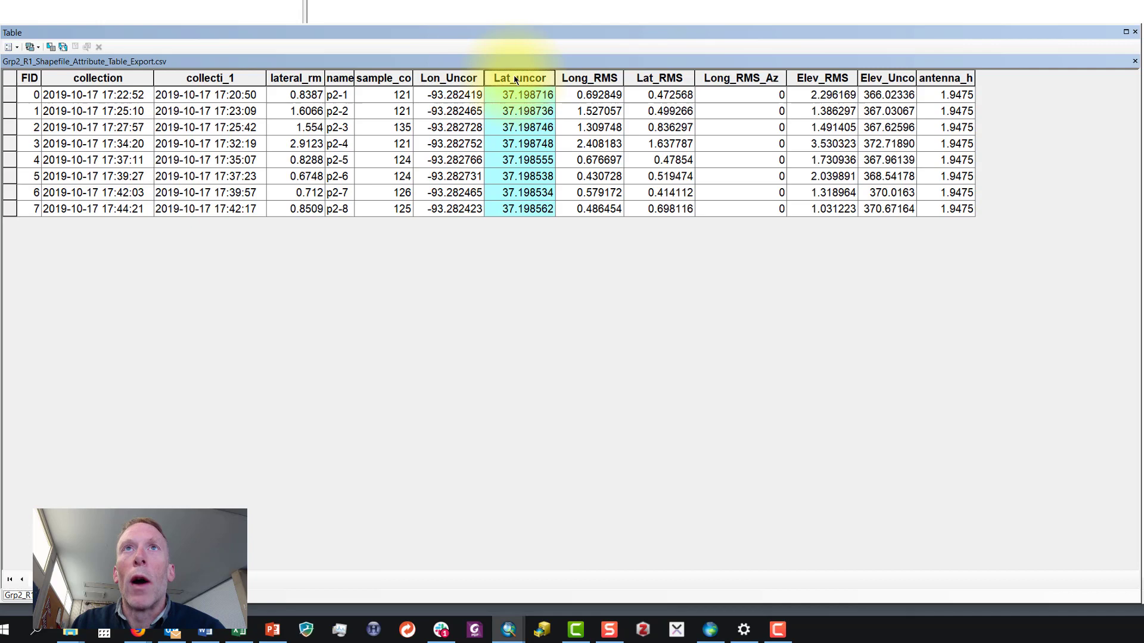
click(601, 78)
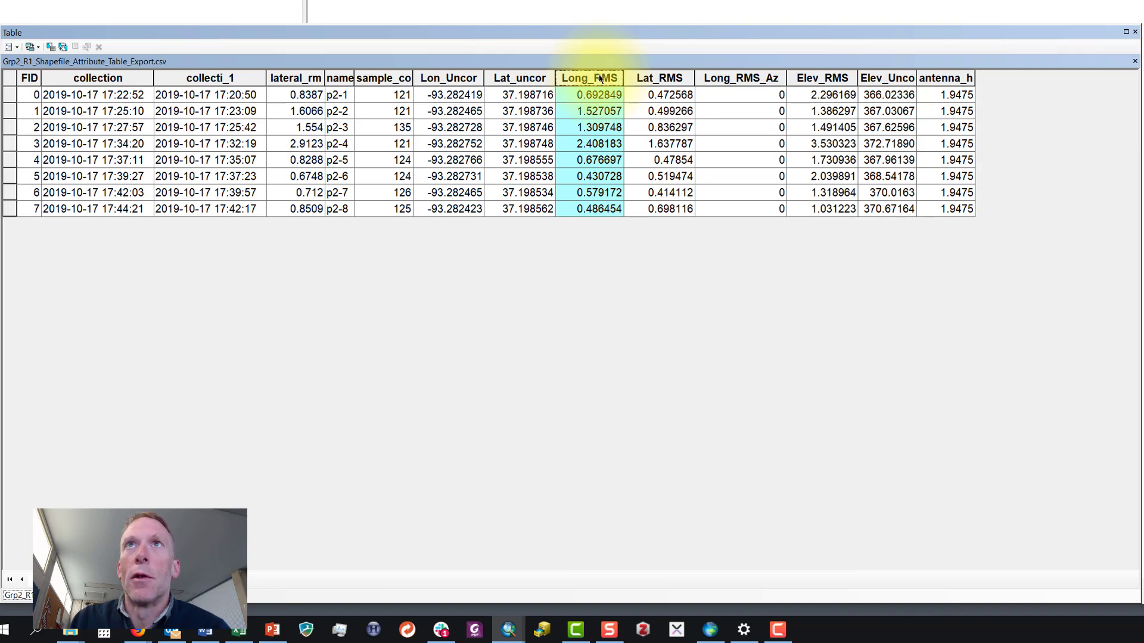
click(672, 78)
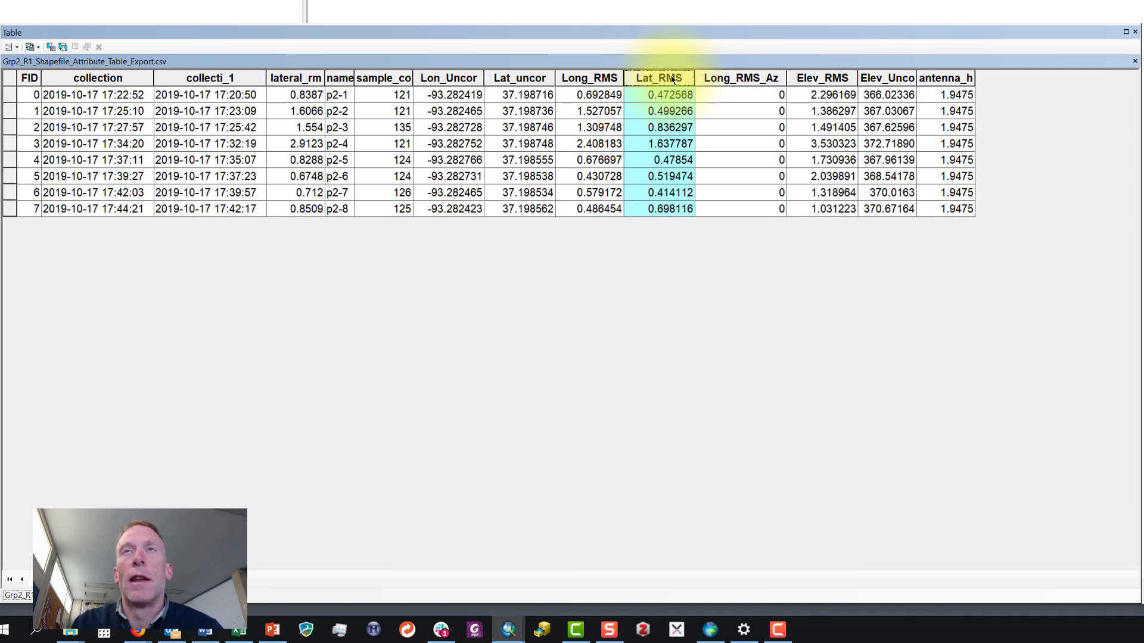
click(741, 78)
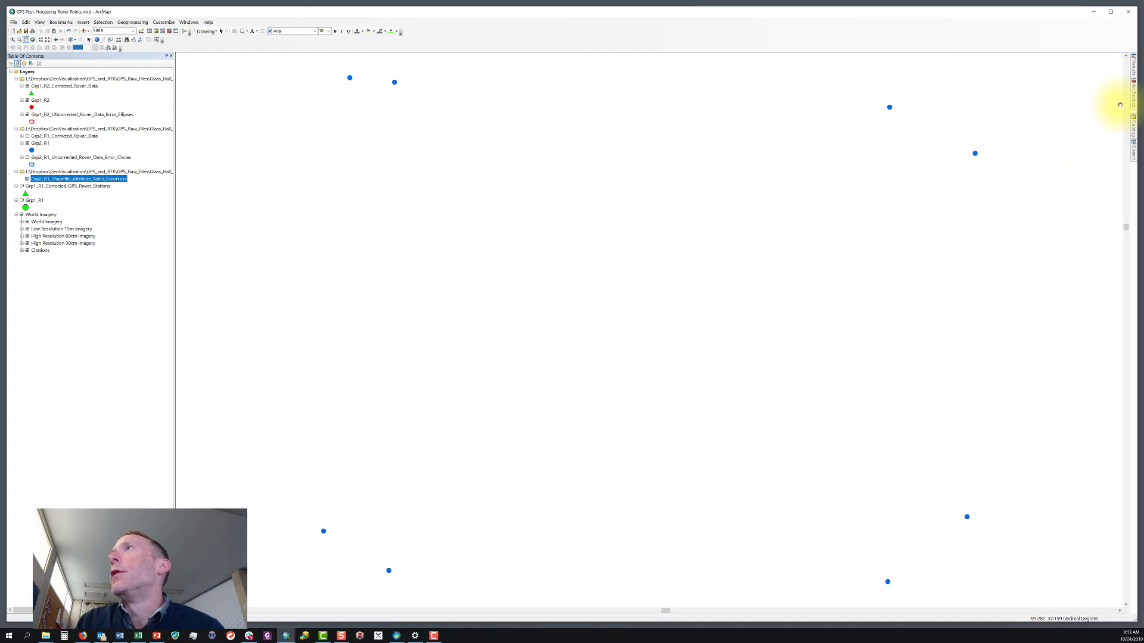
- Launch Table To Ellipse from Data Management Tools > Features in ArcToolbox
mouse_move(1135, 93)
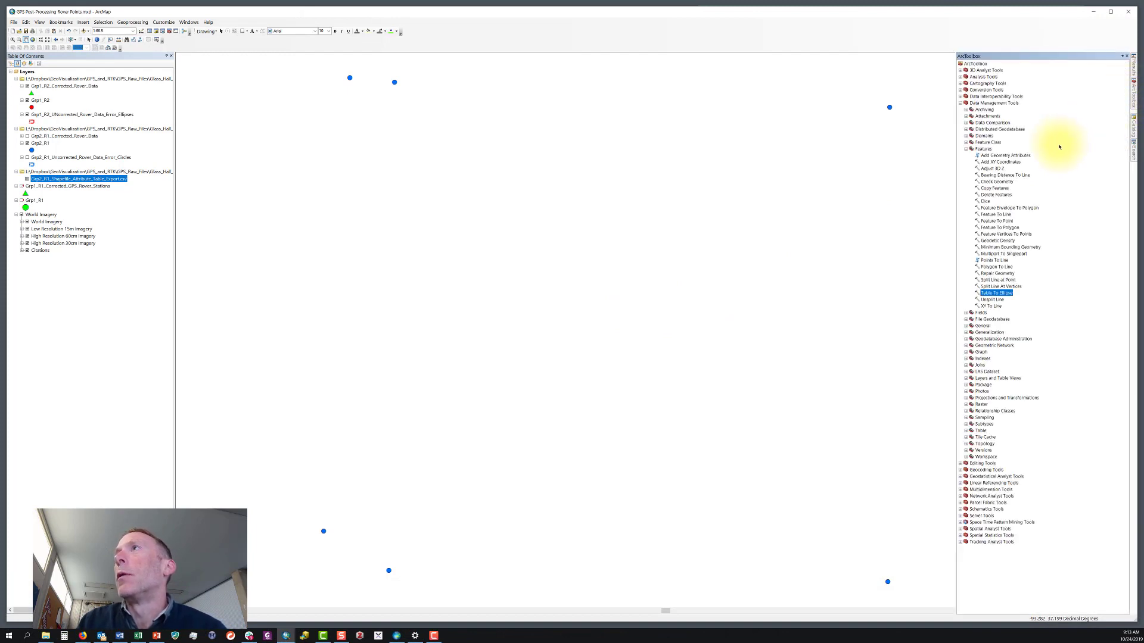
click(990, 103)
click(983, 148)
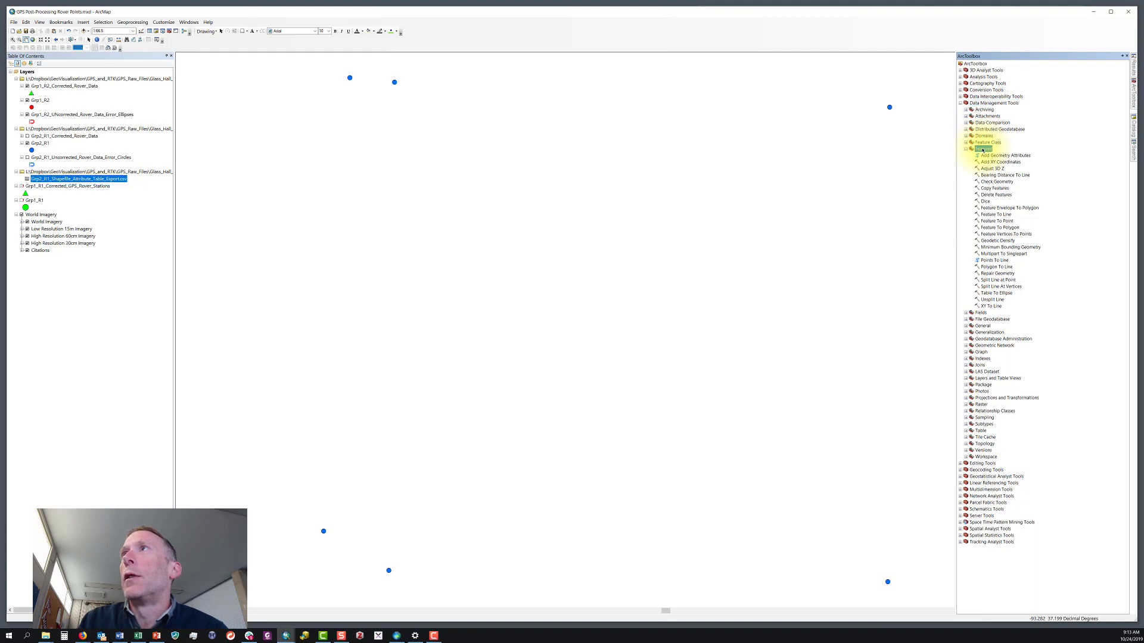
click(997, 293)
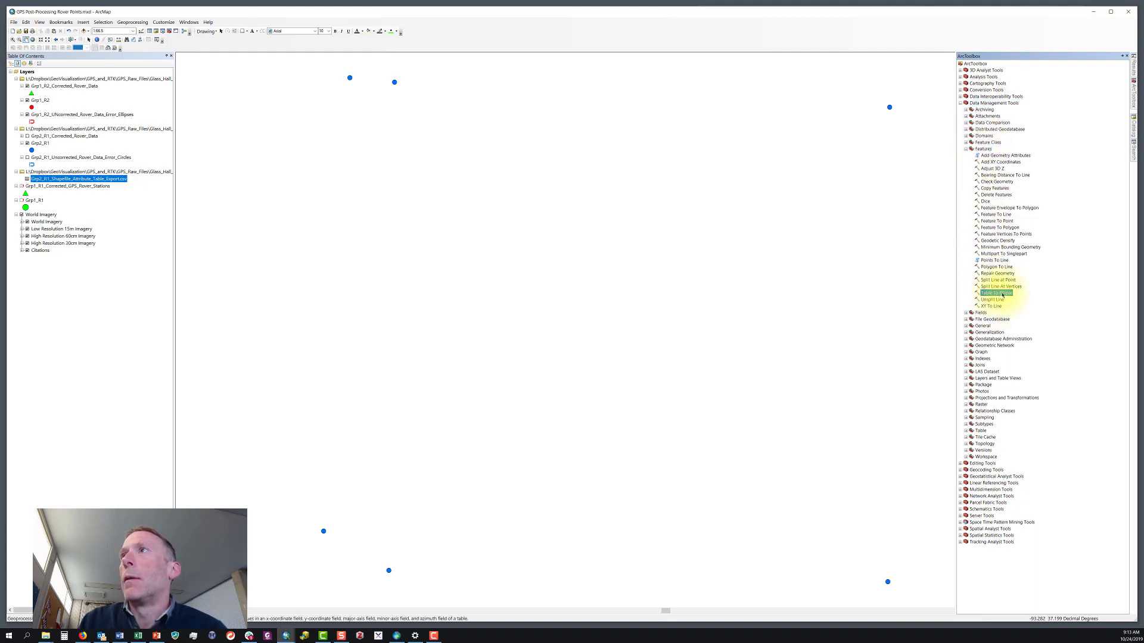
double_click(1001, 293)
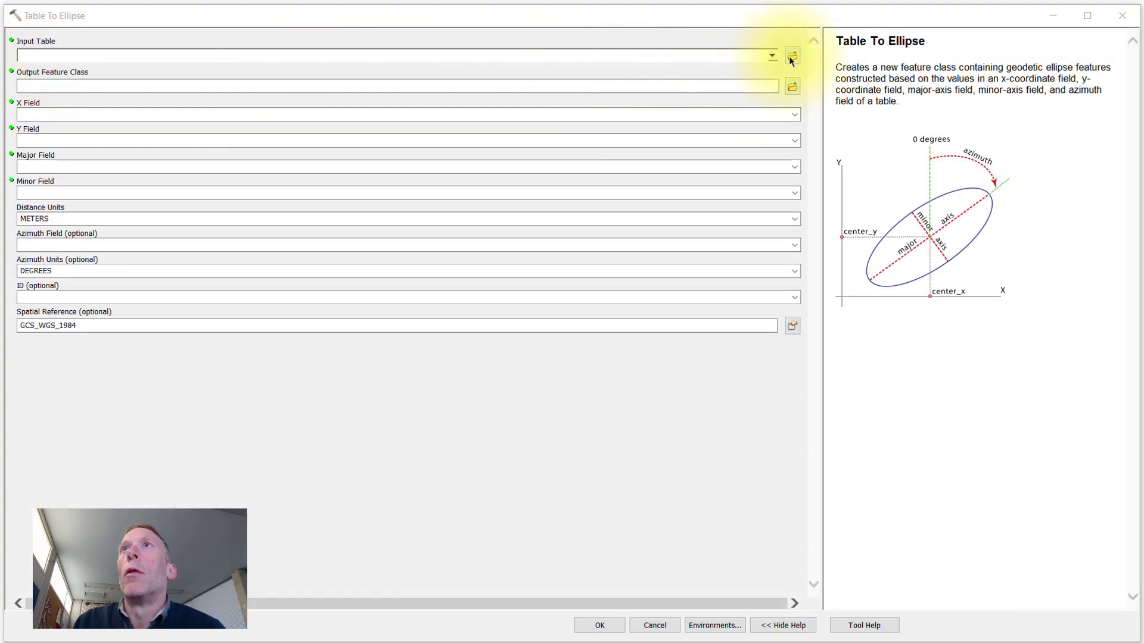
- Use the exported CSV as input and Grp2_R1_Corrected_Rover_Data_Error_Ellipses2.shp as output
click(771, 56)
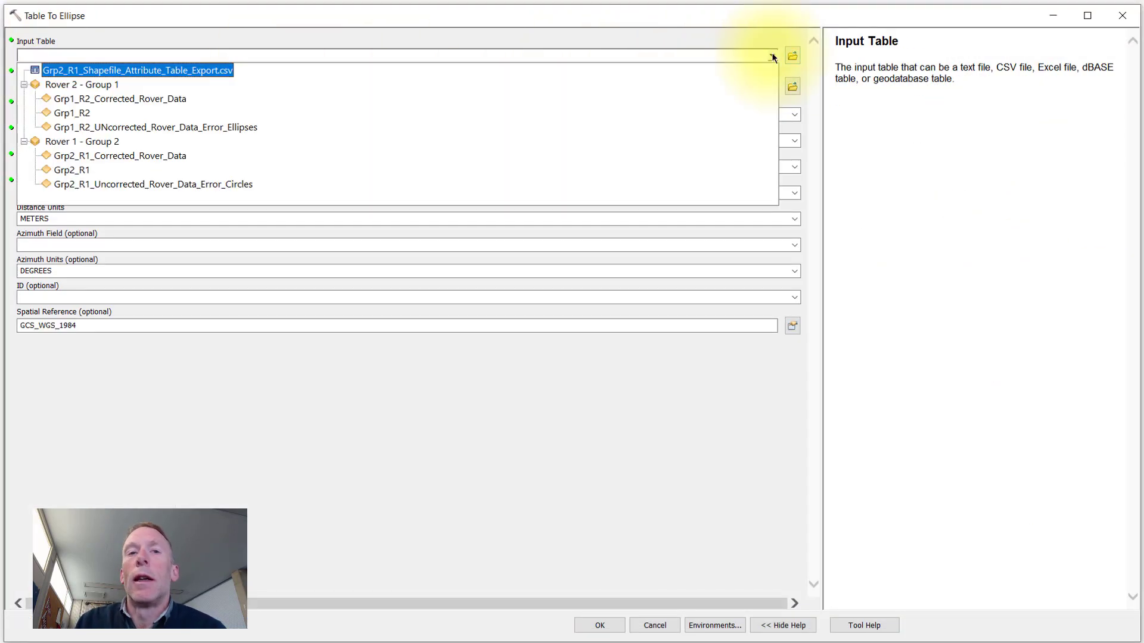
click(167, 69)
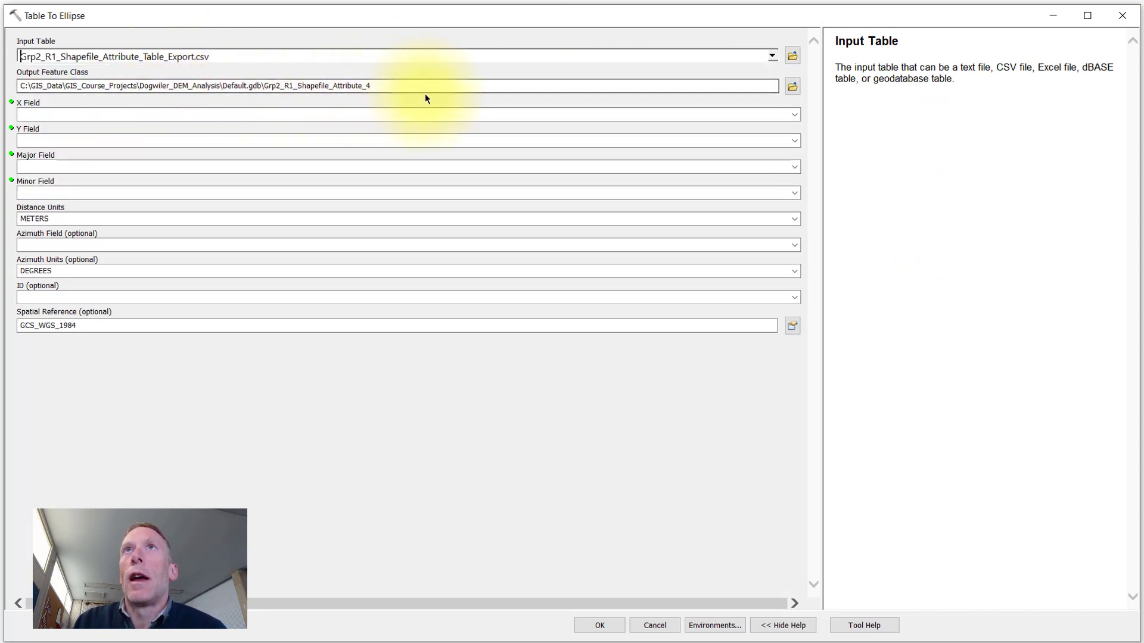
click(794, 87)
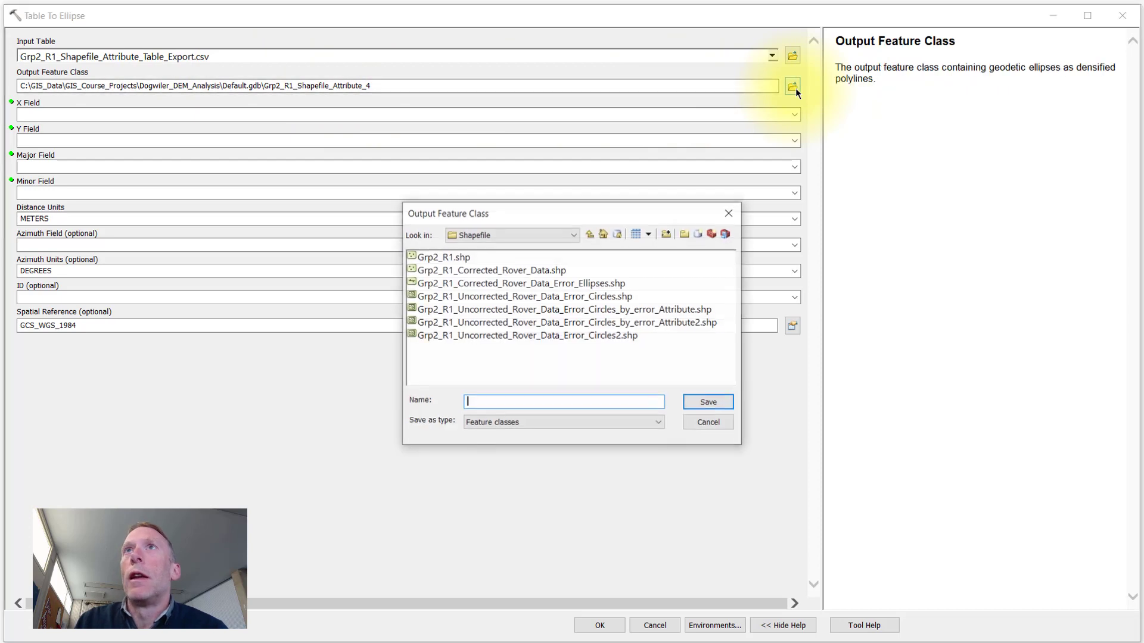
click(598, 286)
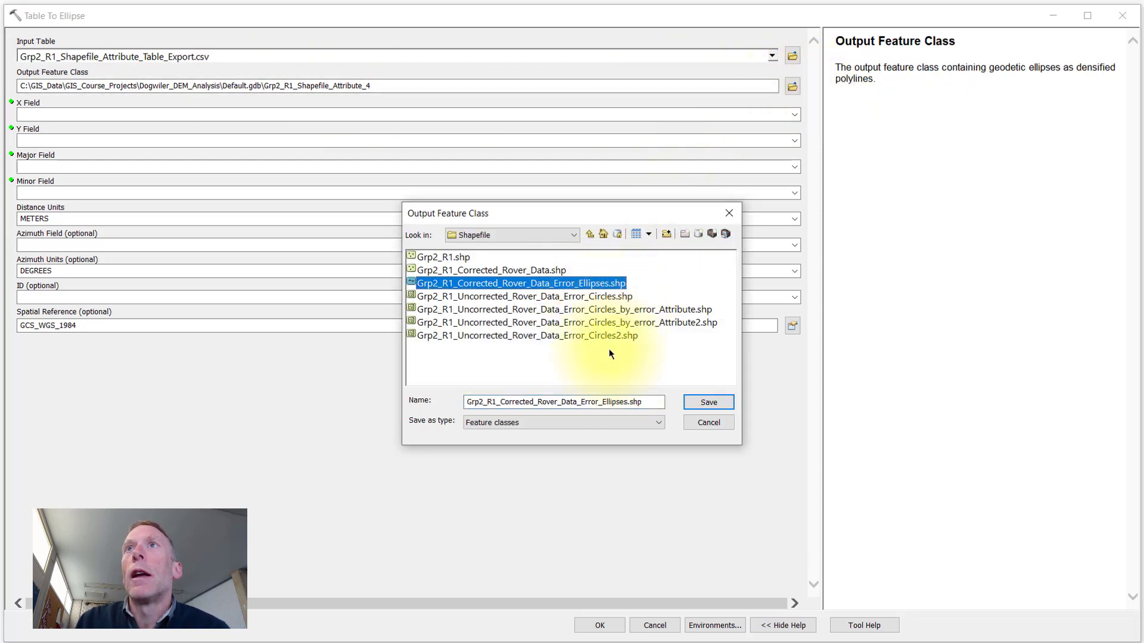
click(630, 402)
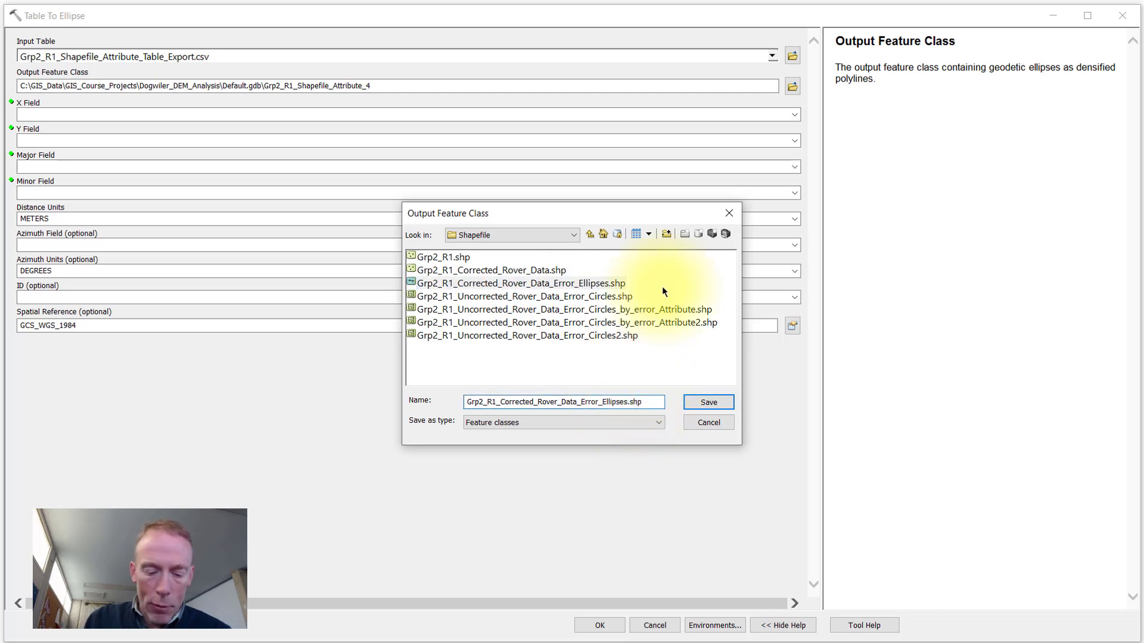
text(2)
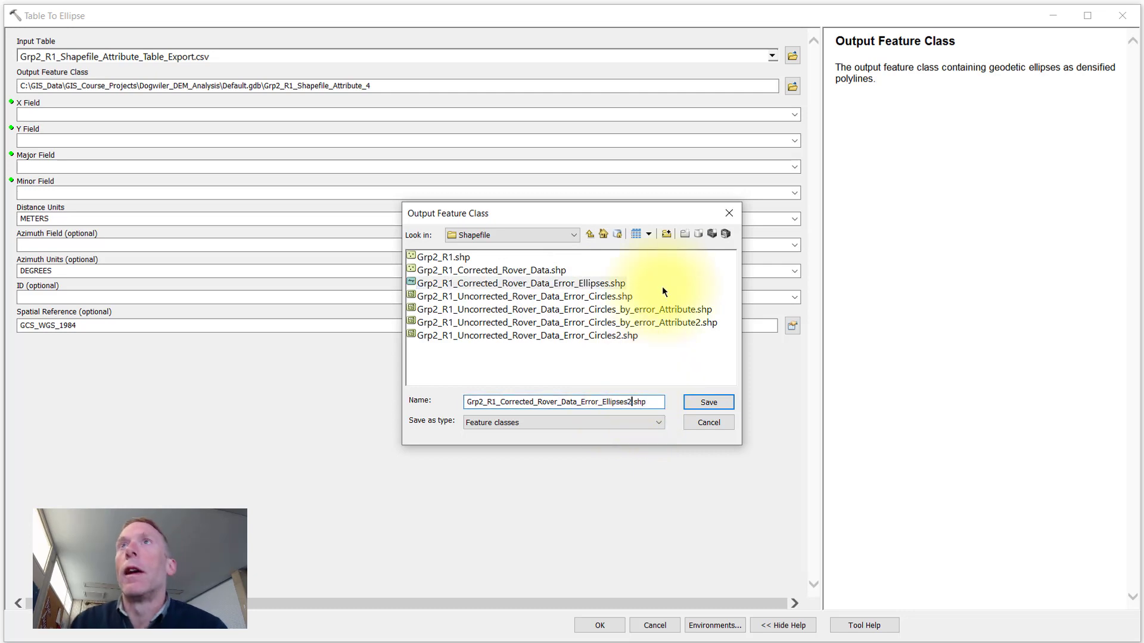
click(691, 402)
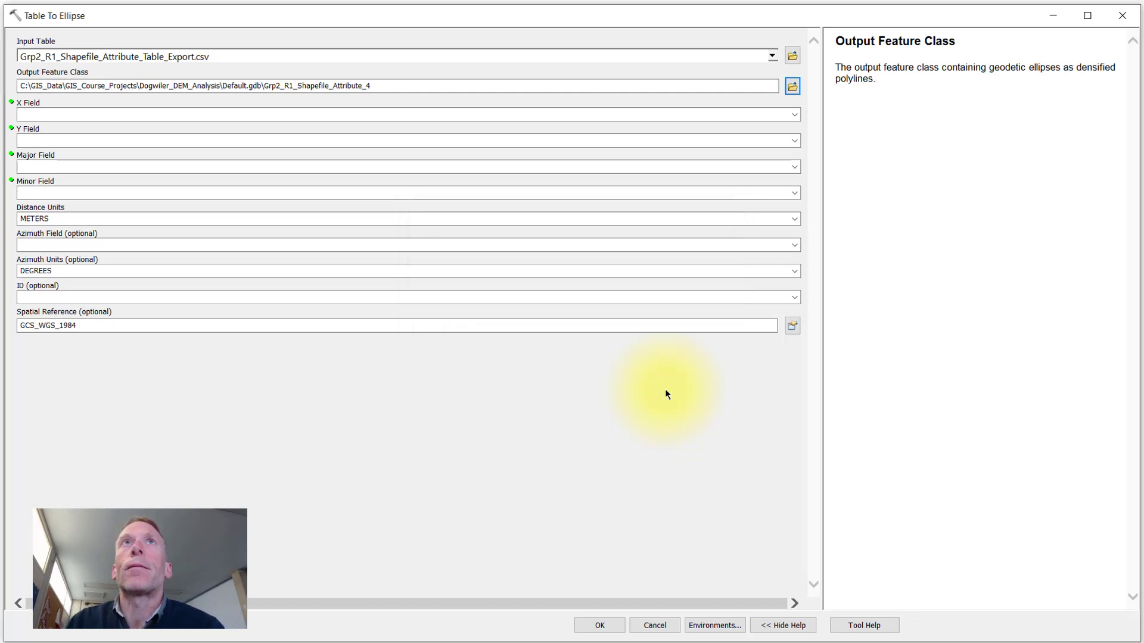
click(793, 115)
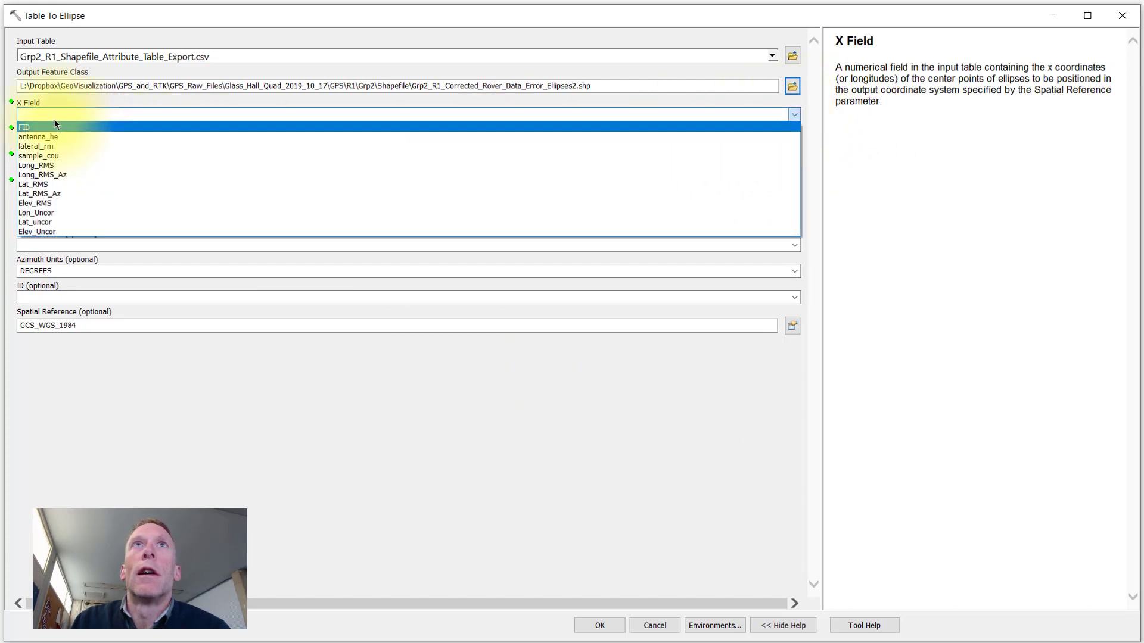
- Map X Lon_Uncor, Y Lat_uncor, major Long_RMS, minor Lat_RMS, azimuth Long_RMS_Az, and run
click(49, 217)
click(793, 140)
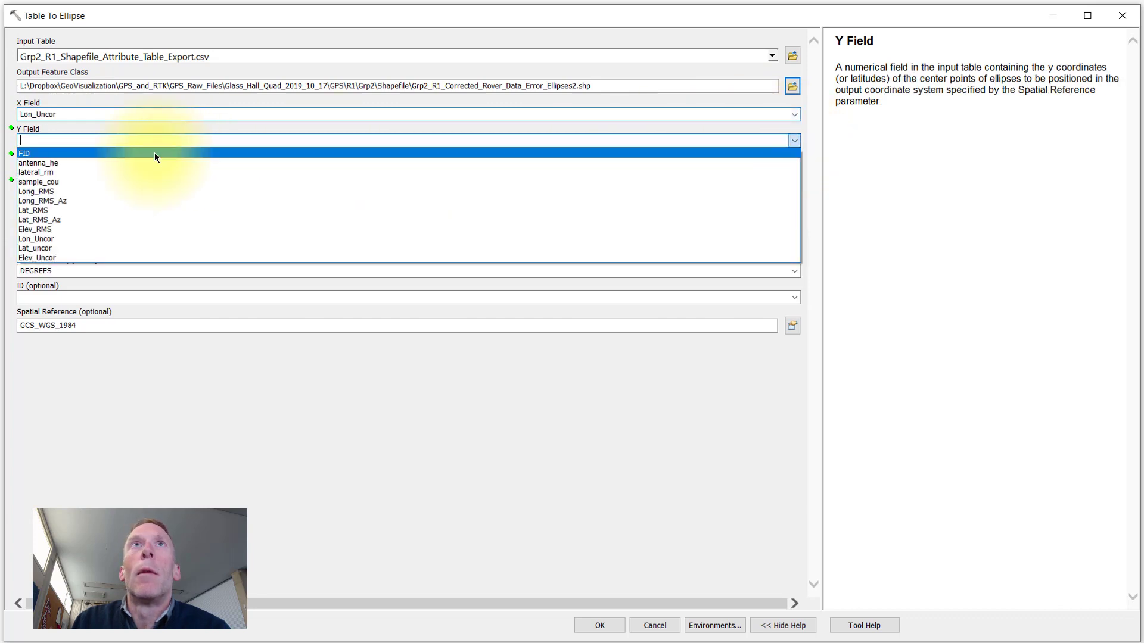
click(60, 247)
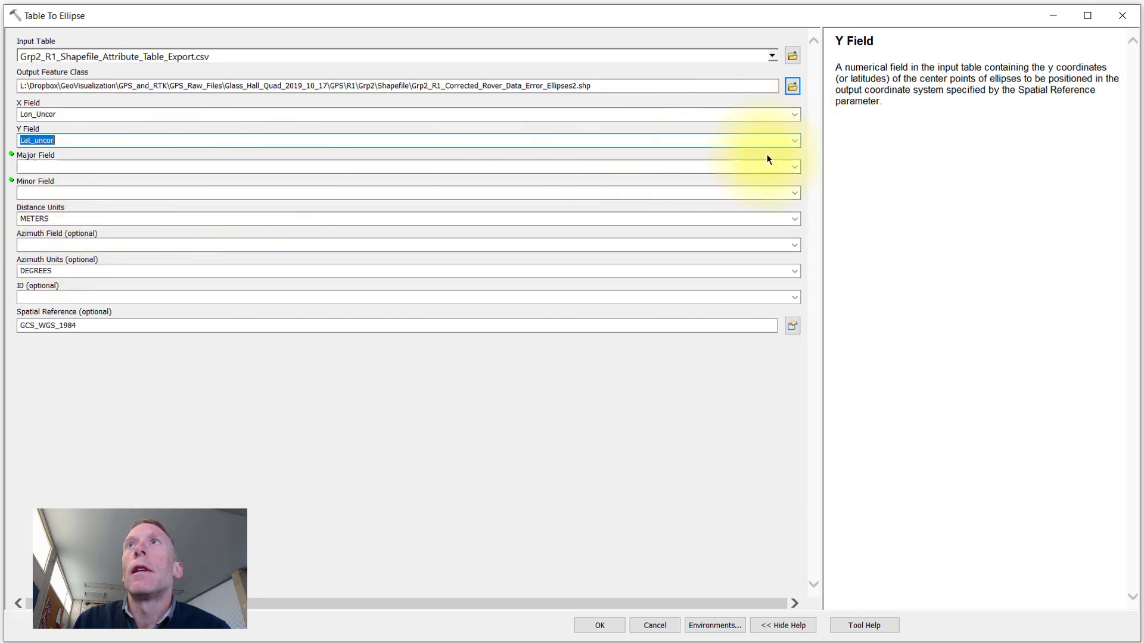
click(795, 166)
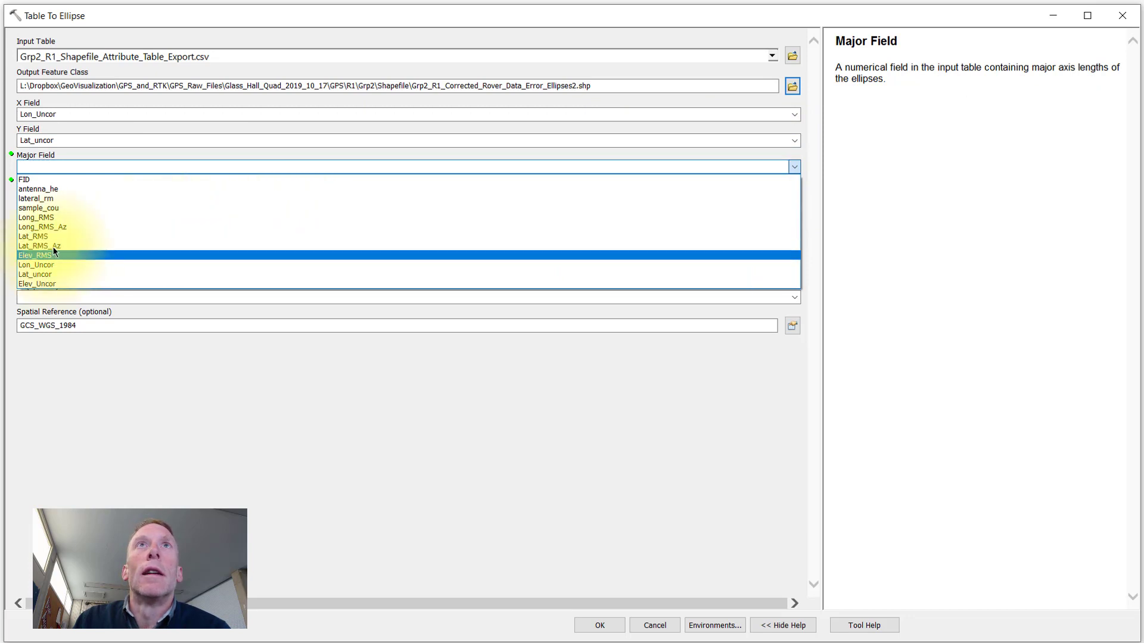
click(63, 218)
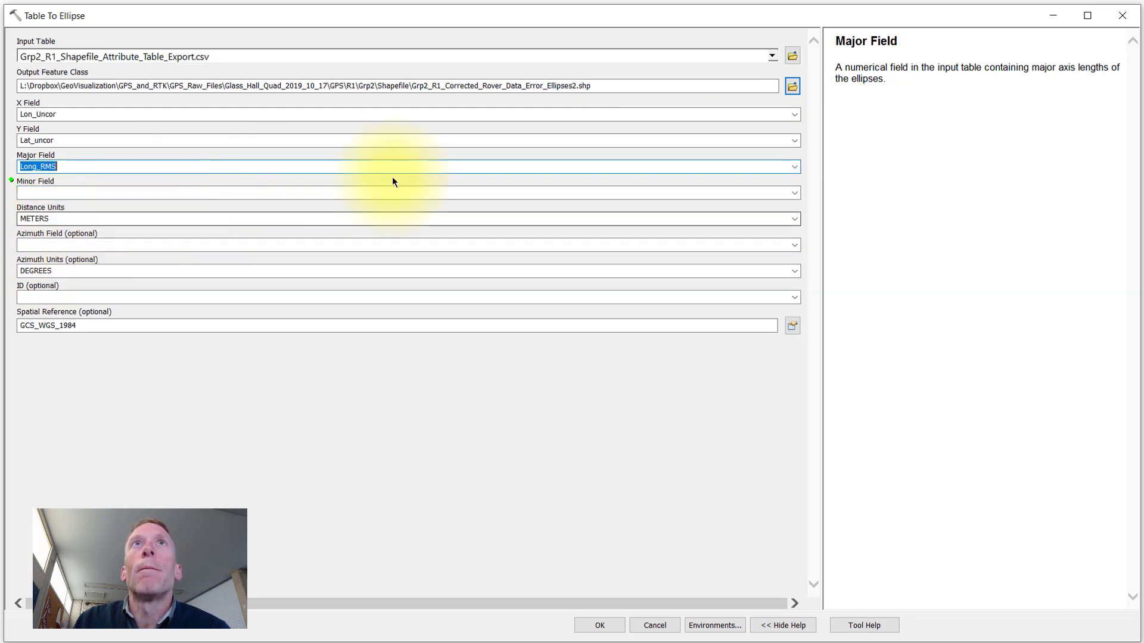
click(795, 192)
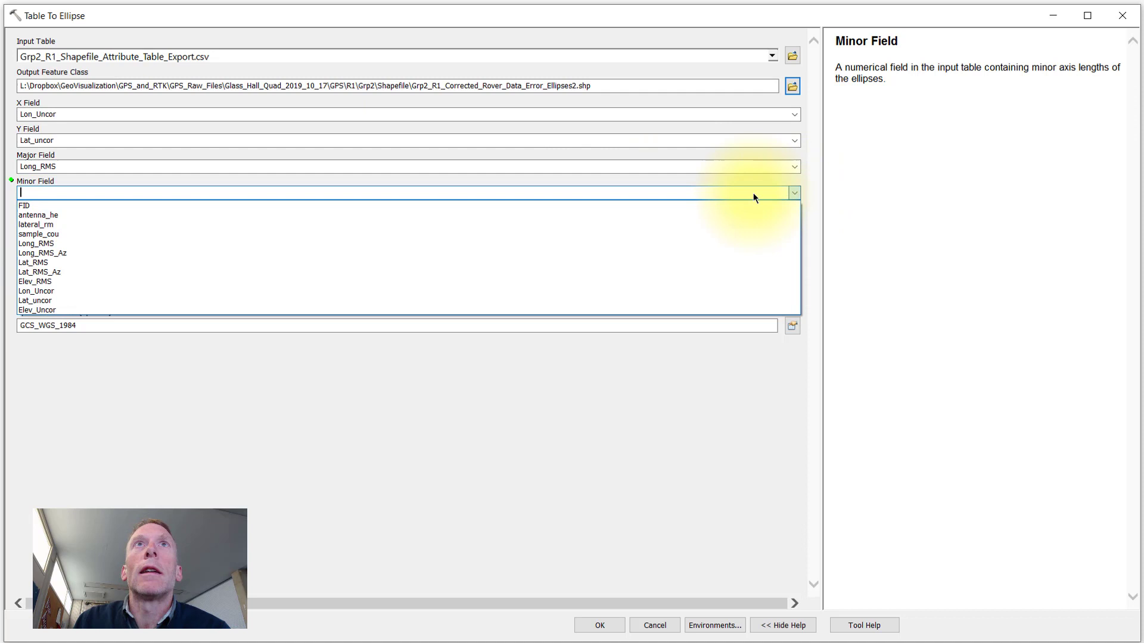
click(74, 263)
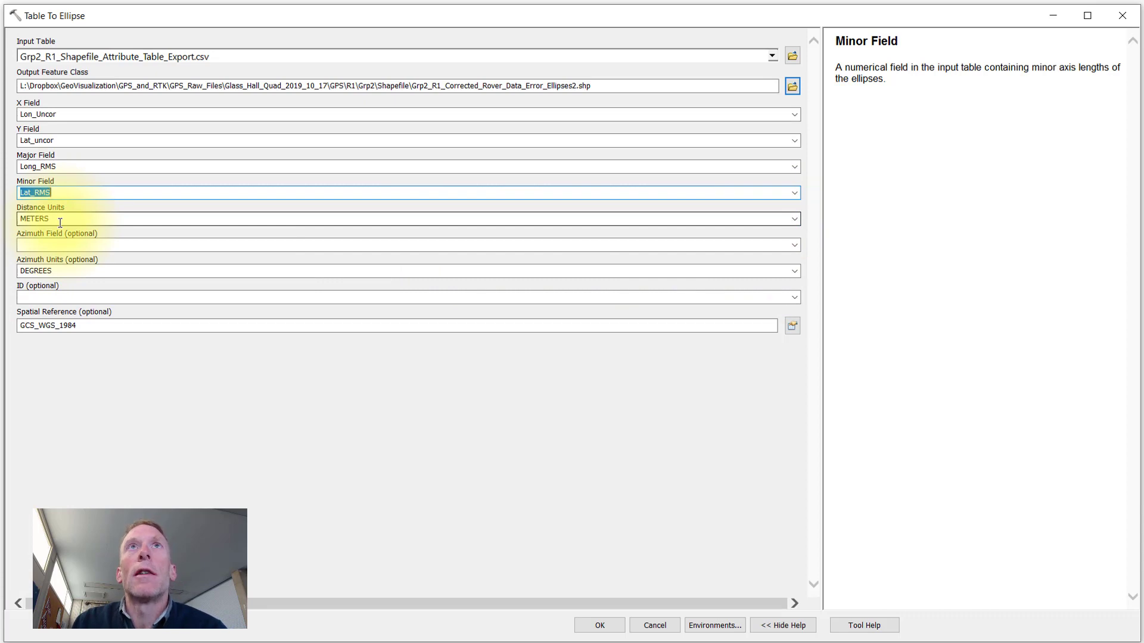
click(794, 246)
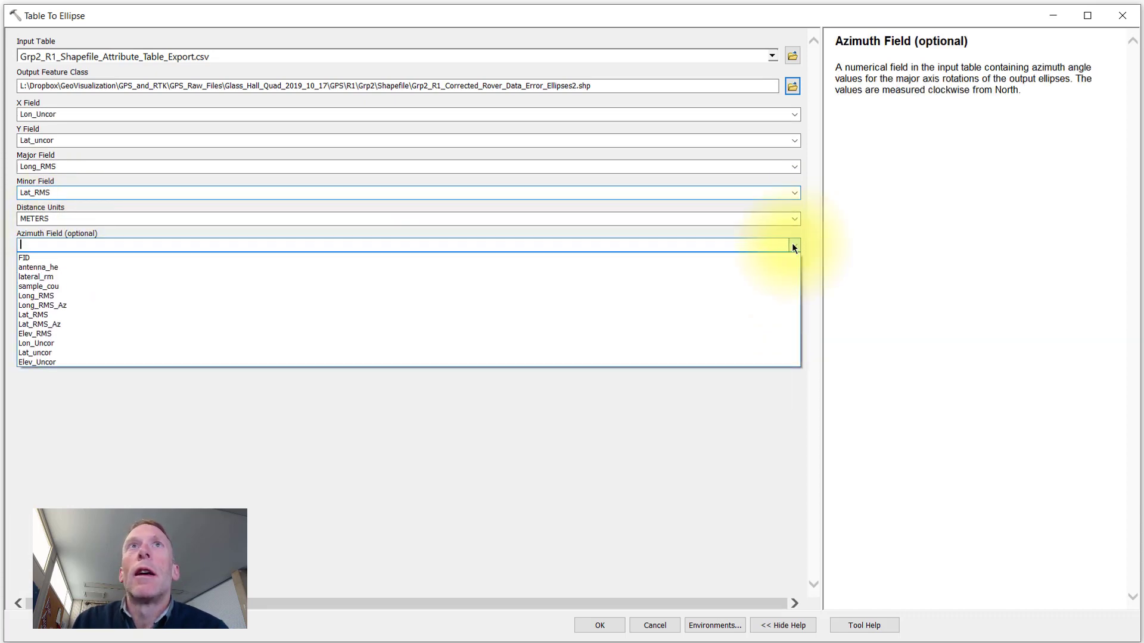
click(75, 305)
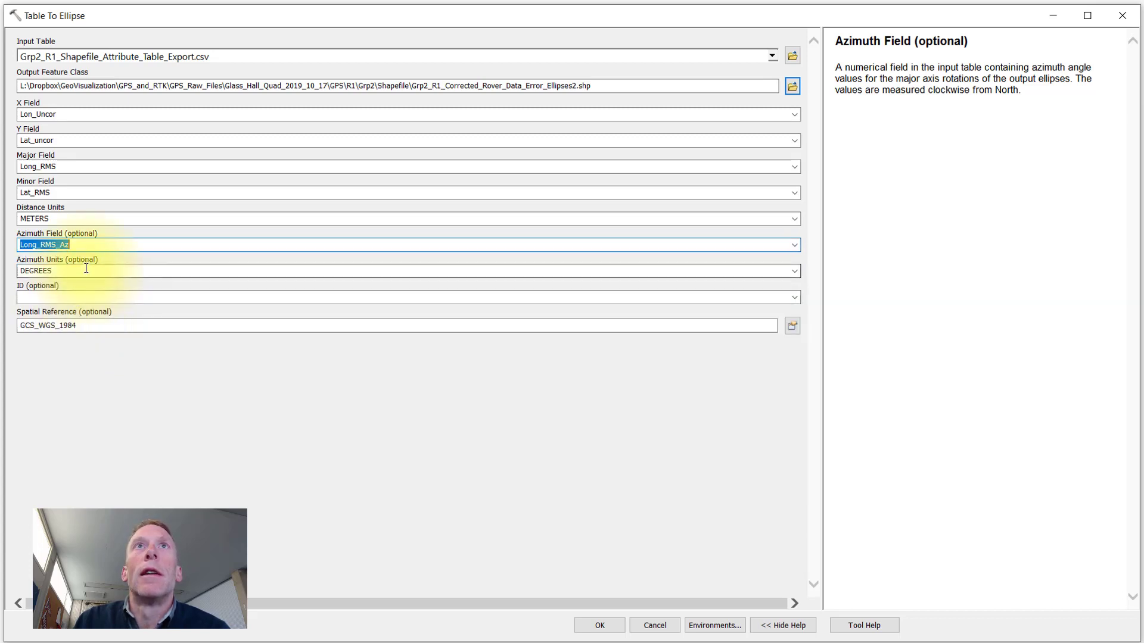
click(613, 625)
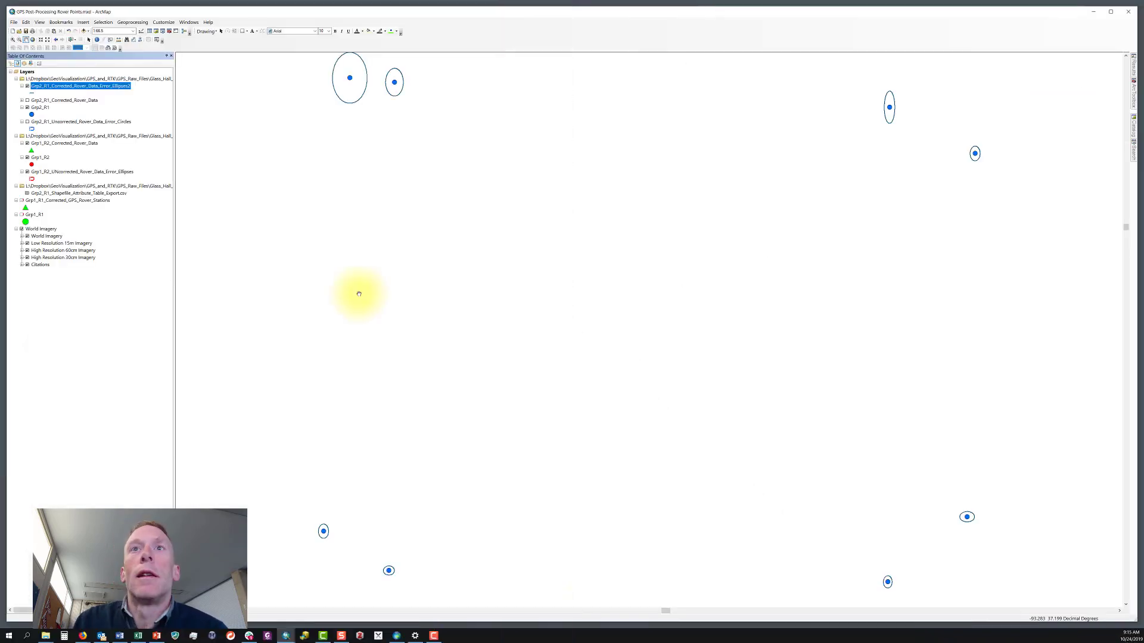